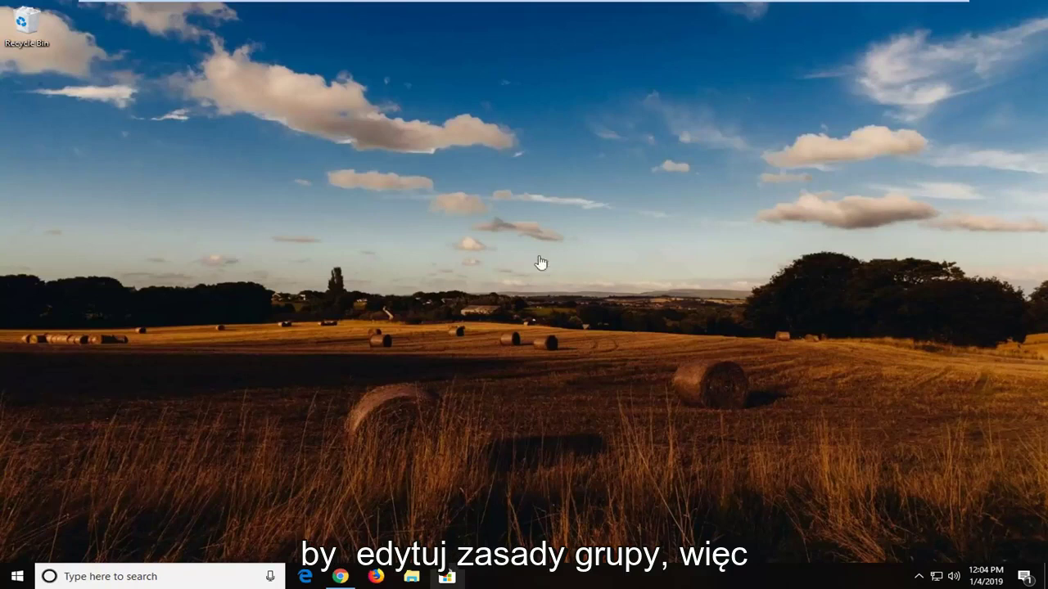
Step: Search the Start menu for 'group policy' and launch the Local Group Policy Editor
{"action": "left_click", "coordinate": [16, 577]}
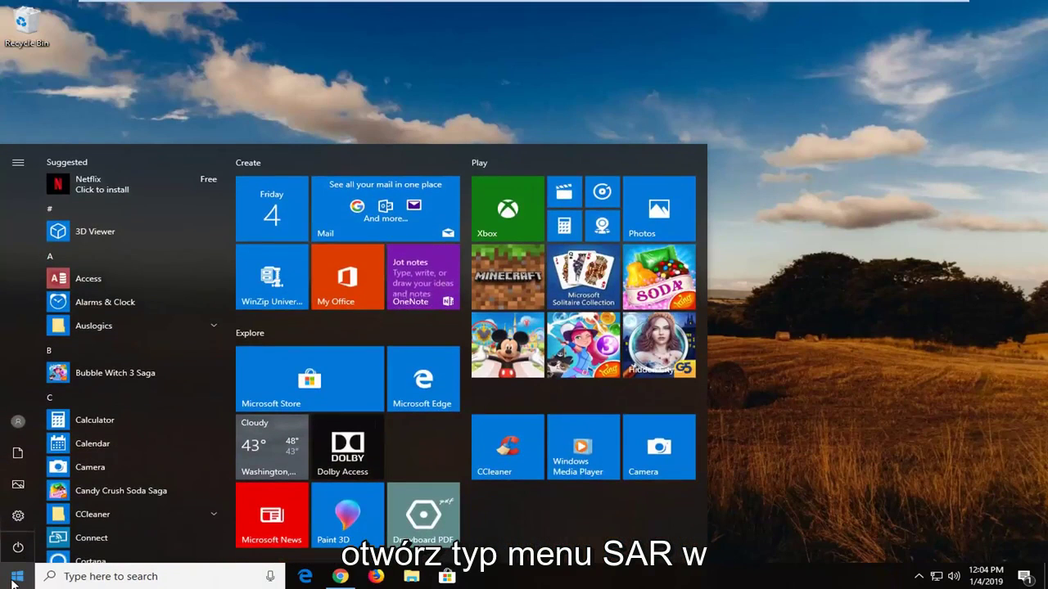
{"action": "type", "text": "group"}
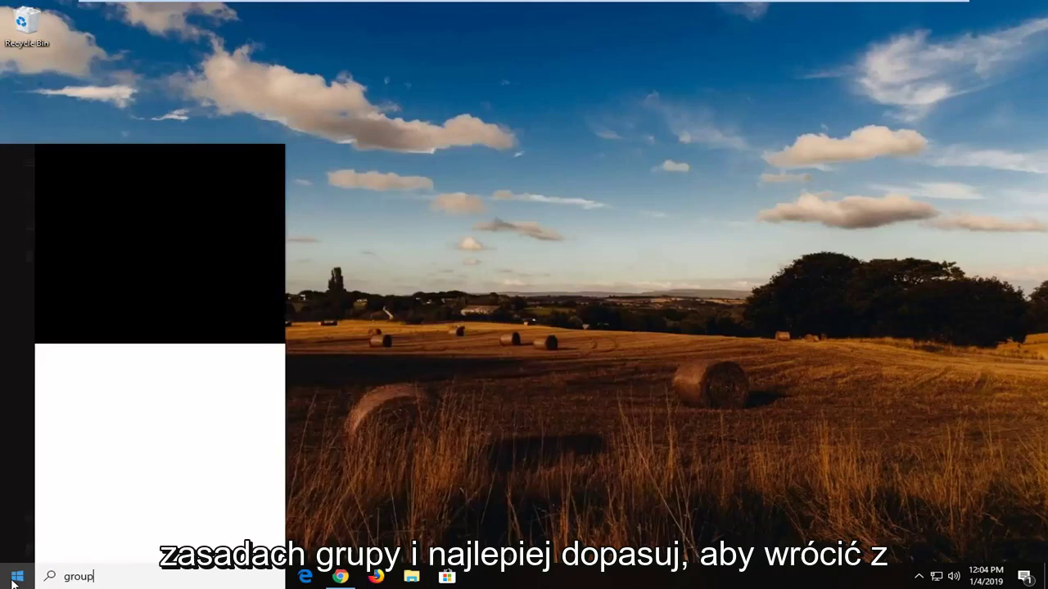
{"action": "type", "text": " policy"}
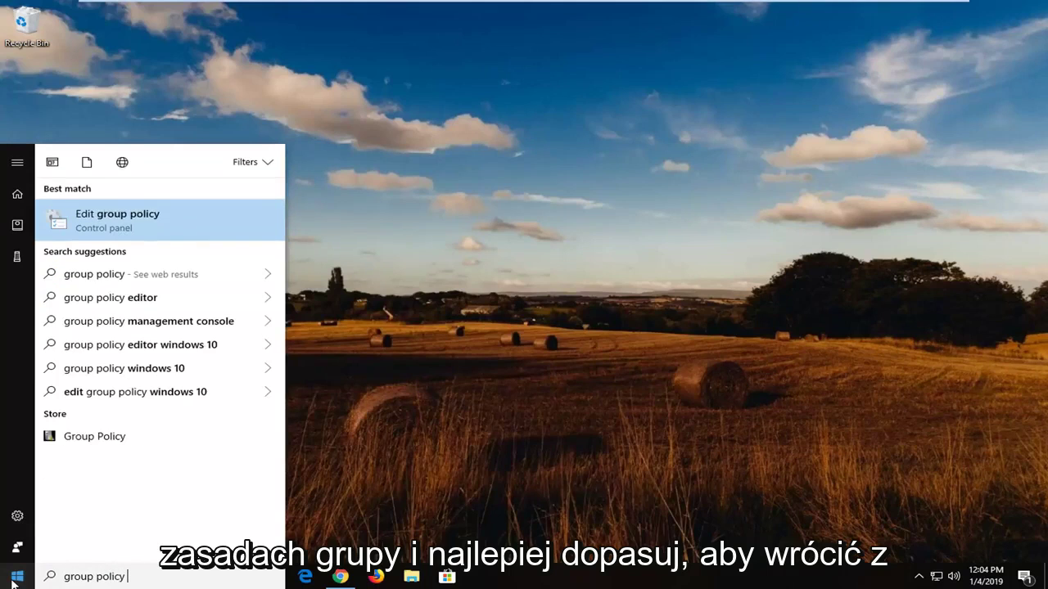
{"action": "left_click", "coordinate": [123, 219]}
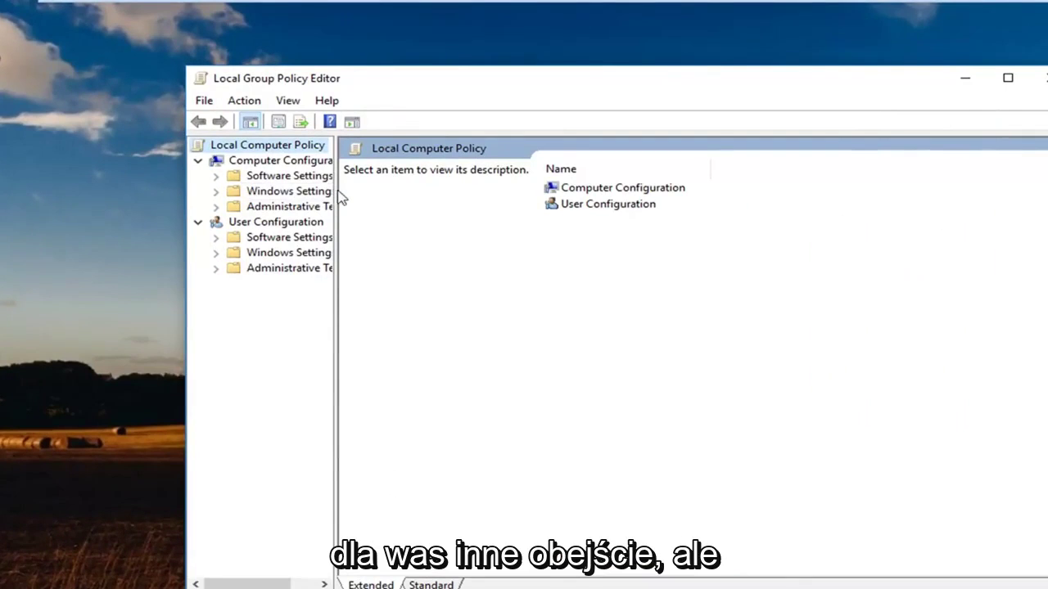
Step: Widen the tree, expand Computer Configuration > Administrative Templates, collapse User Configuration, and select Windows Components
{"action": "left_click_drag", "start_coordinate": [337, 192], "coordinate": [433, 193]}
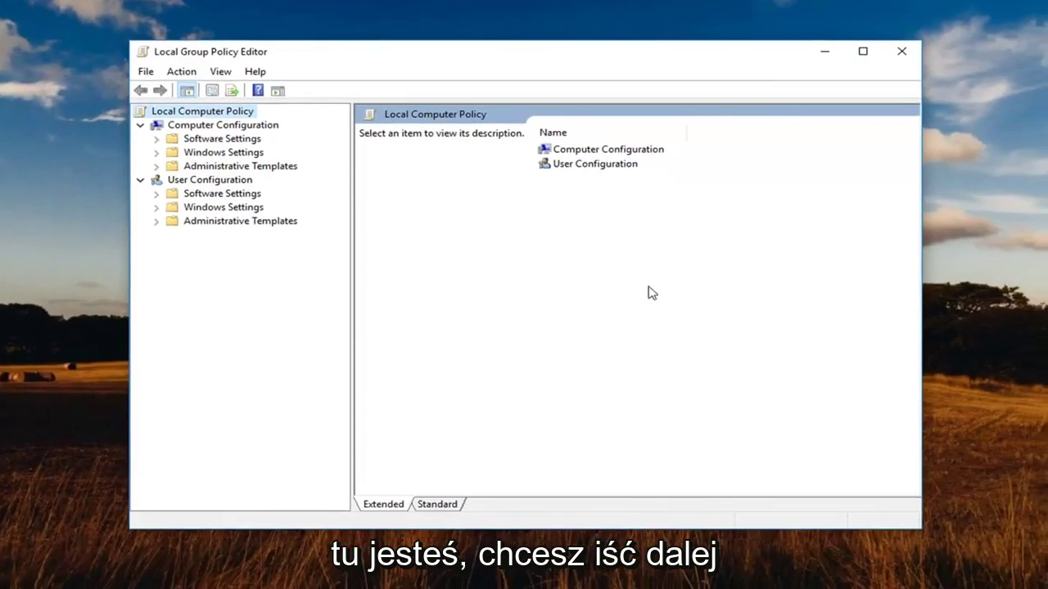
{"action": "left_click", "coordinate": [209, 125]}
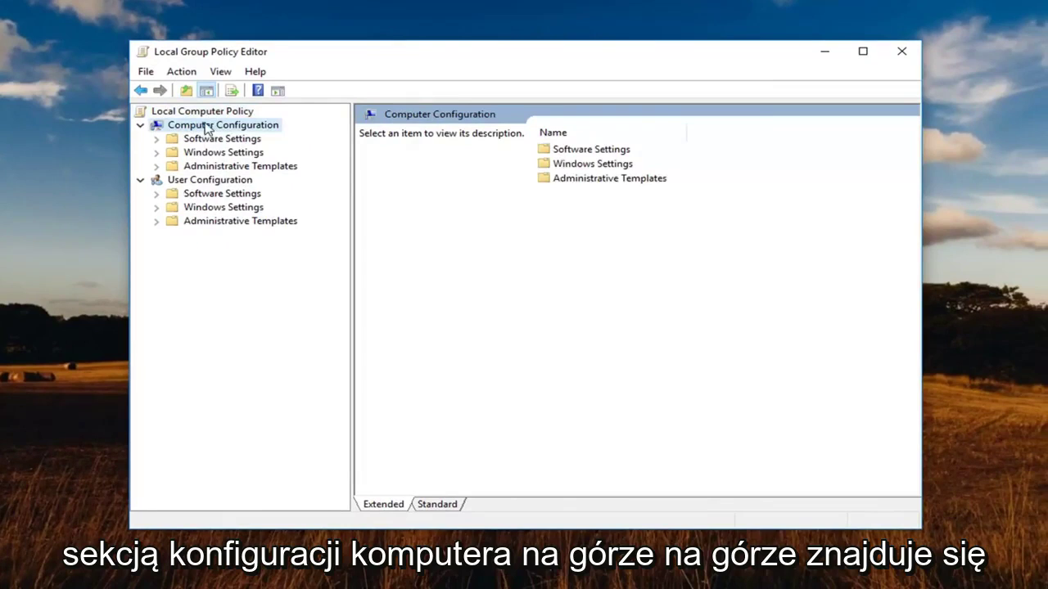
{"action": "left_click", "coordinate": [190, 181]}
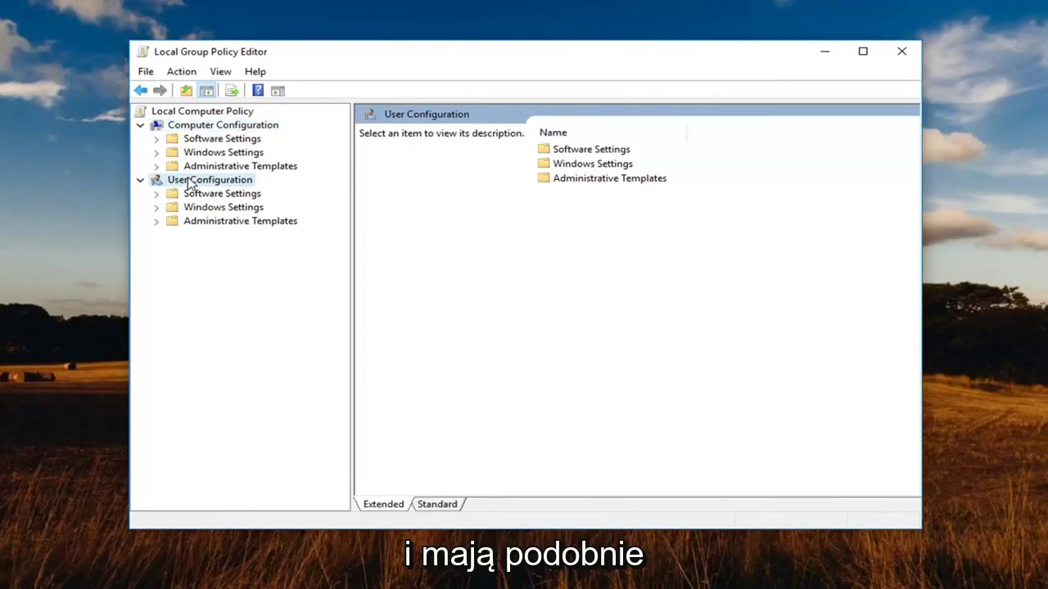
{"action": "left_click", "coordinate": [203, 221]}
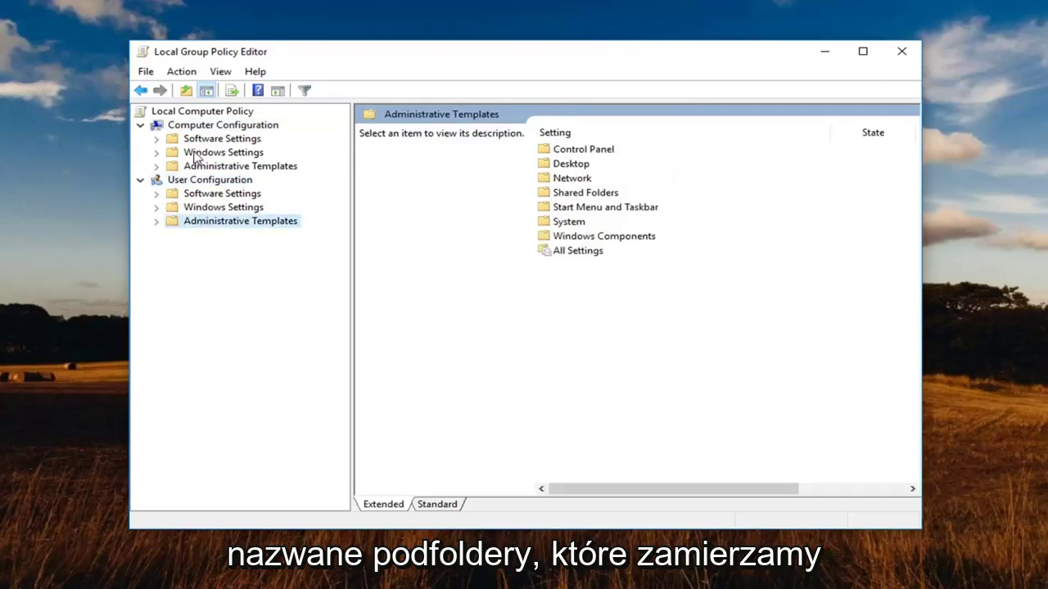
{"action": "left_click", "coordinate": [195, 141]}
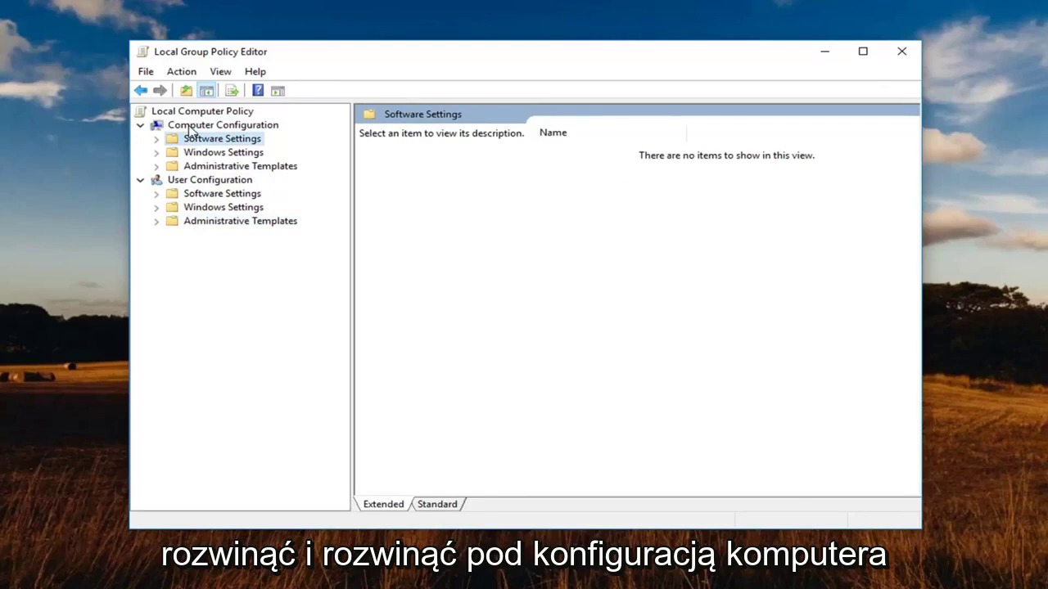
{"action": "left_click", "coordinate": [199, 166]}
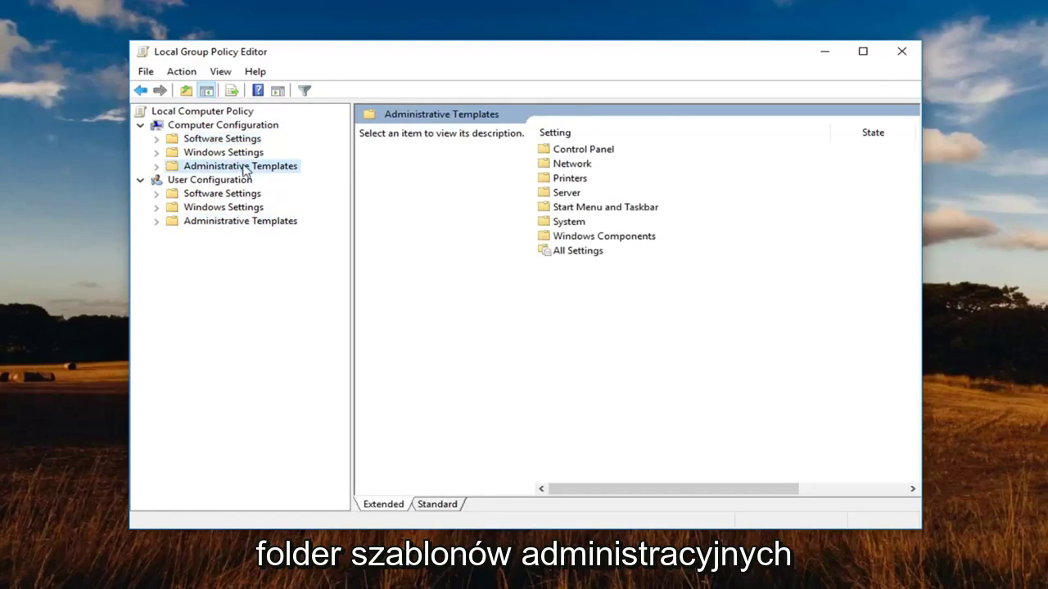
{"action": "left_click", "coordinate": [157, 166]}
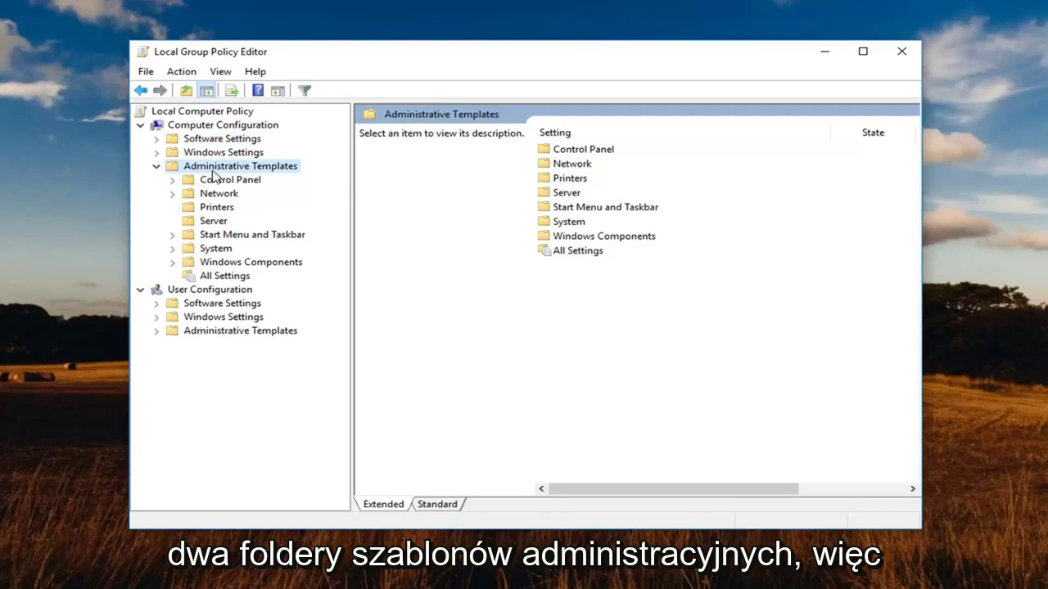
{"action": "left_click", "coordinate": [143, 290]}
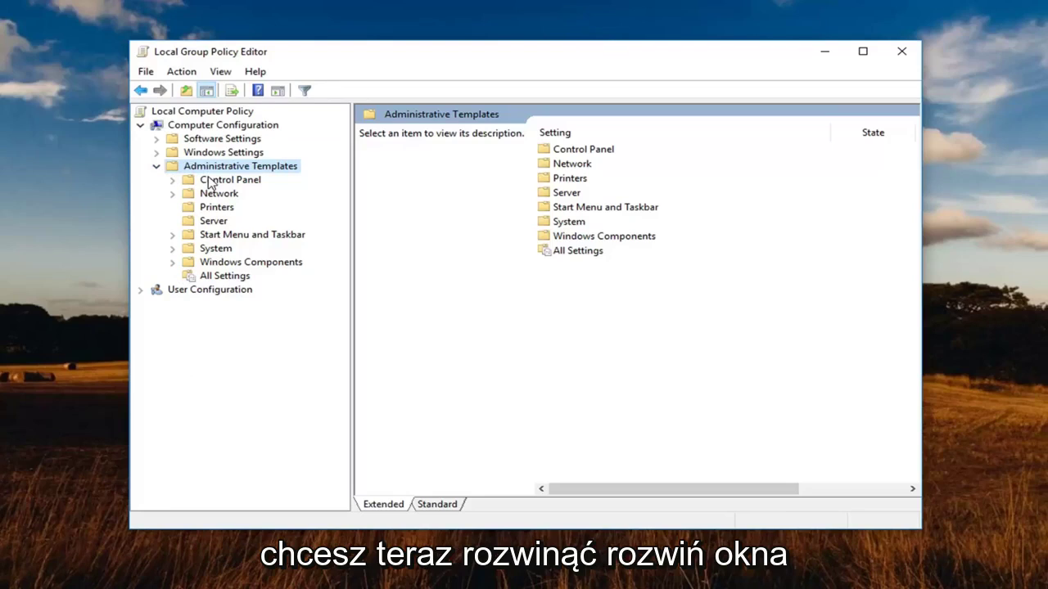
{"action": "left_click", "coordinate": [204, 264]}
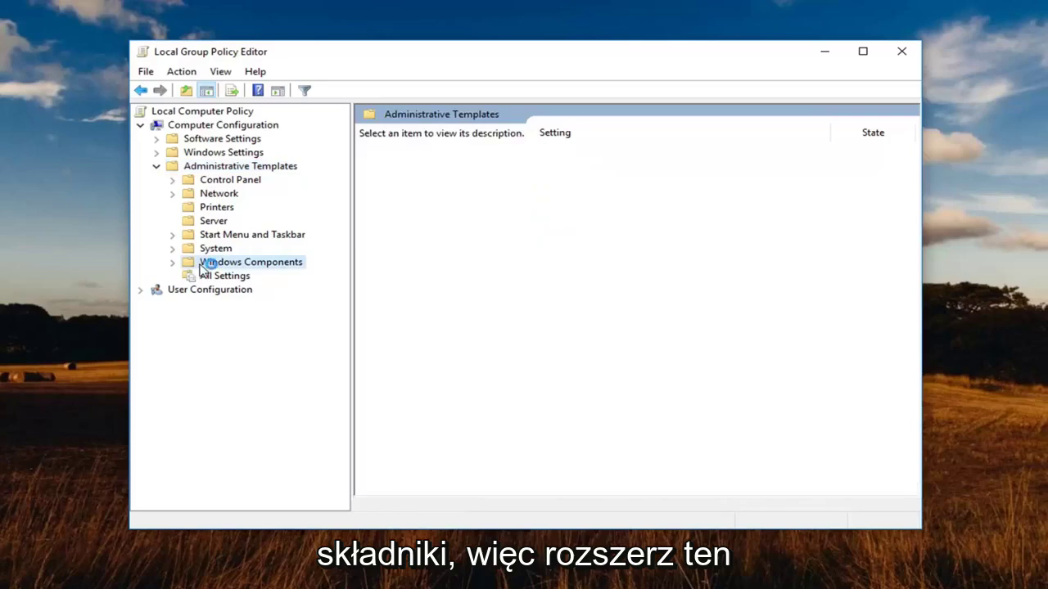
Step: Expand Windows Components, open Windows Defender Antivirus, enlarge the window, and select 'Turn off Windows Defender Antivirus'
{"action": "left_click", "coordinate": [173, 263]}
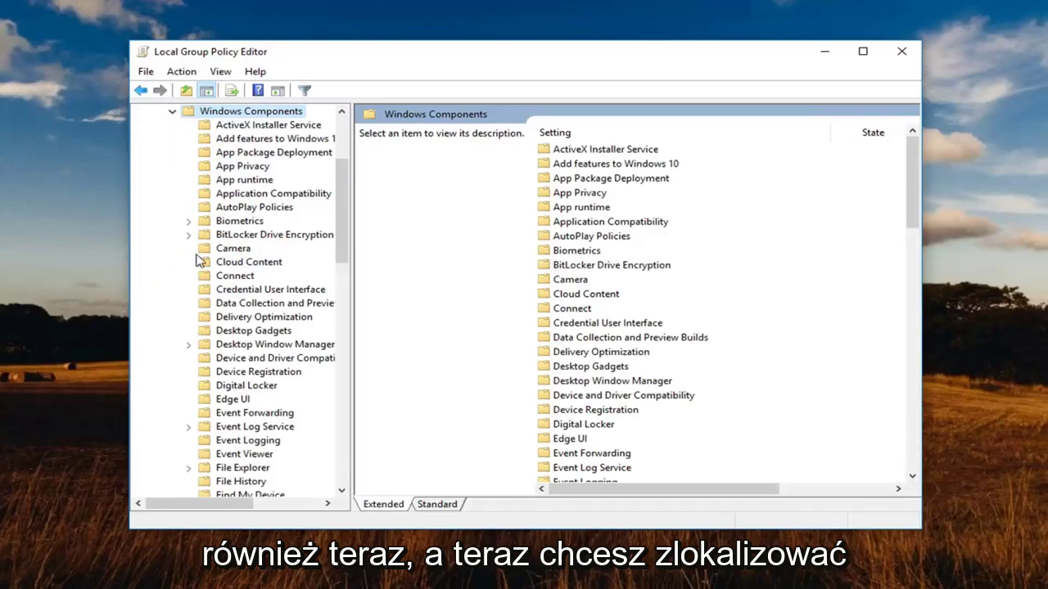
{"action": "scroll", "coordinate": [266, 278], "scroll_direction": "down", "scroll_amount": 7}
{"action": "scroll", "coordinate": [266, 279], "scroll_direction": "down", "scroll_amount": 8}
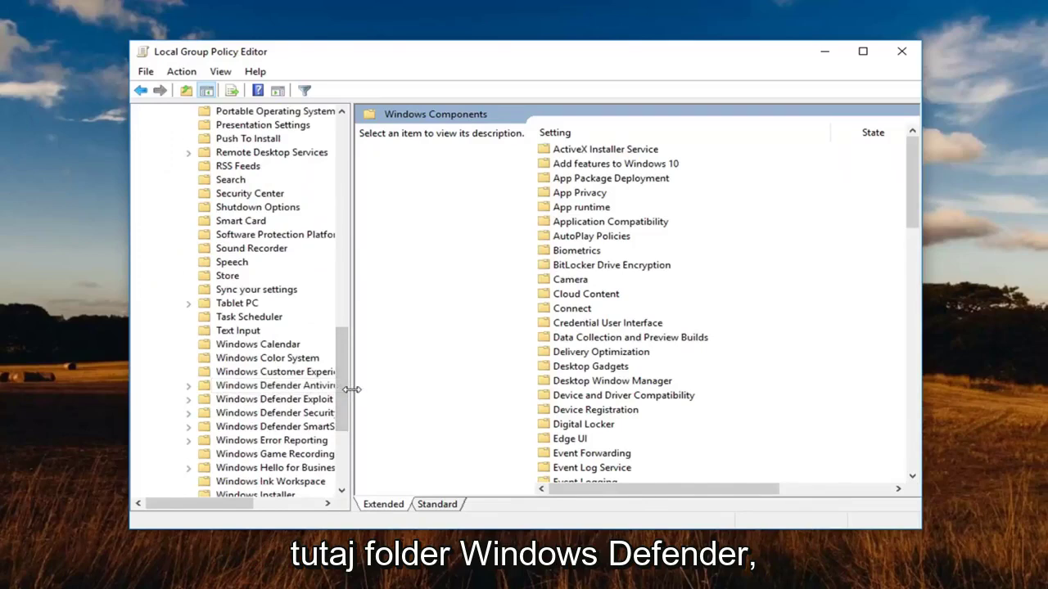
{"action": "left_click_drag", "start_coordinate": [352, 390], "coordinate": [457, 389]}
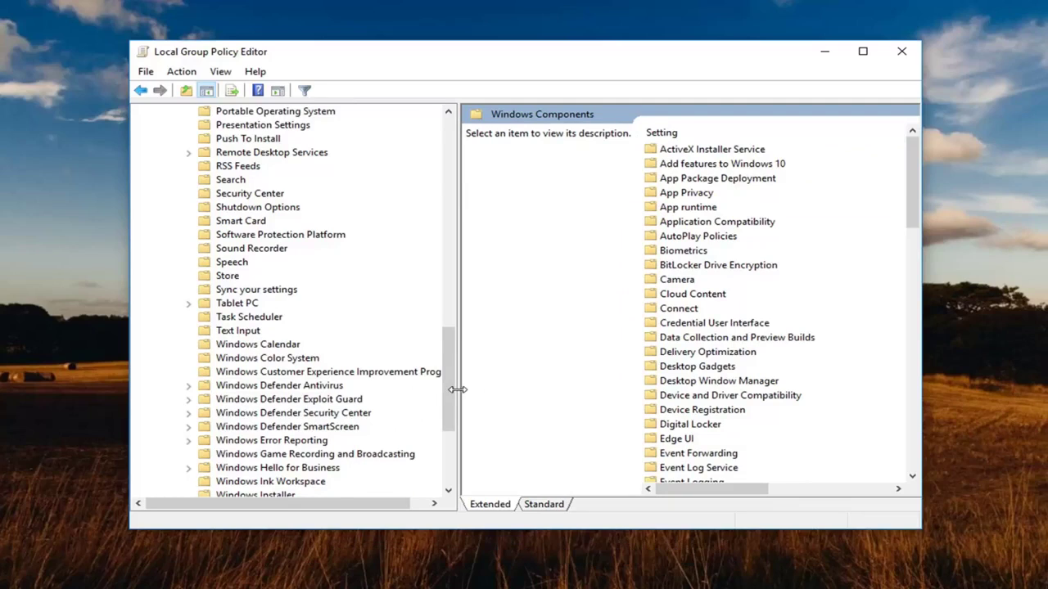
{"action": "left_click", "coordinate": [277, 386]}
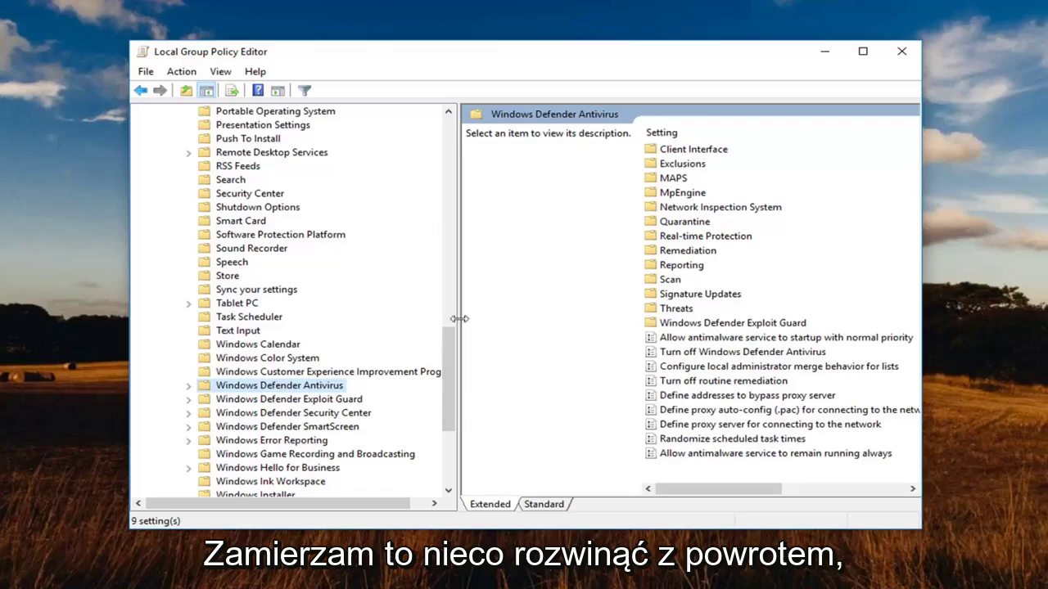
{"action": "left_click_drag", "start_coordinate": [459, 318], "coordinate": [437, 318]}
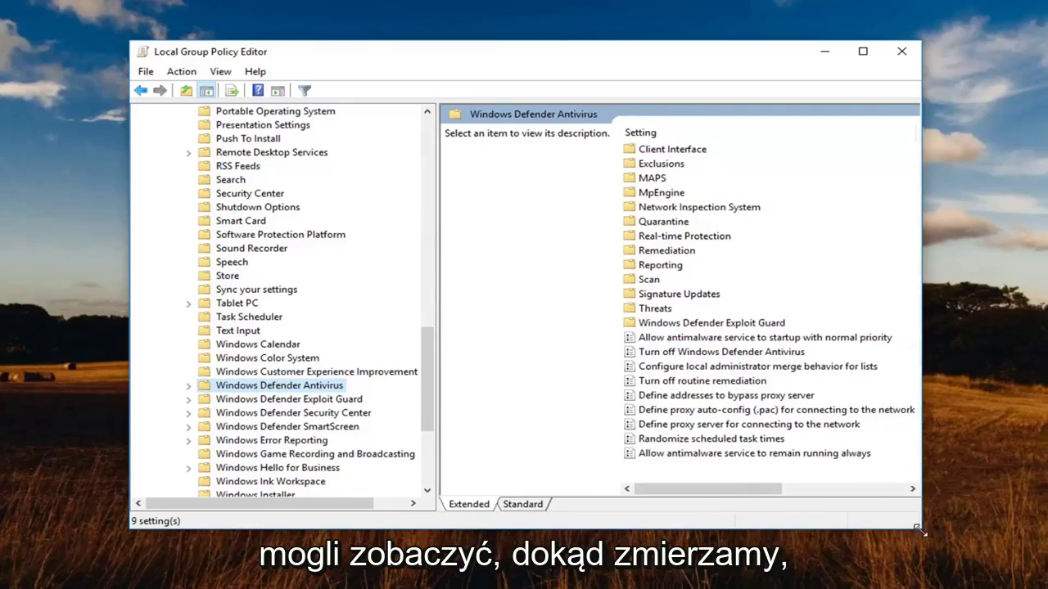
{"action": "left_click_drag", "start_coordinate": [920, 529], "coordinate": [1047, 586]}
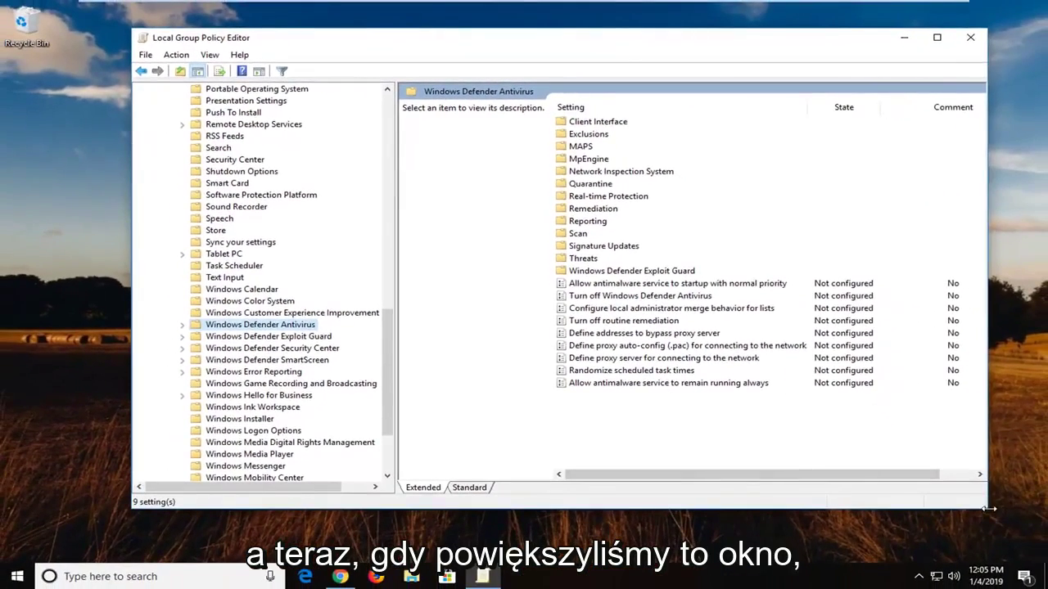
{"action": "left_click_drag", "start_coordinate": [989, 513], "coordinate": [1045, 536]}
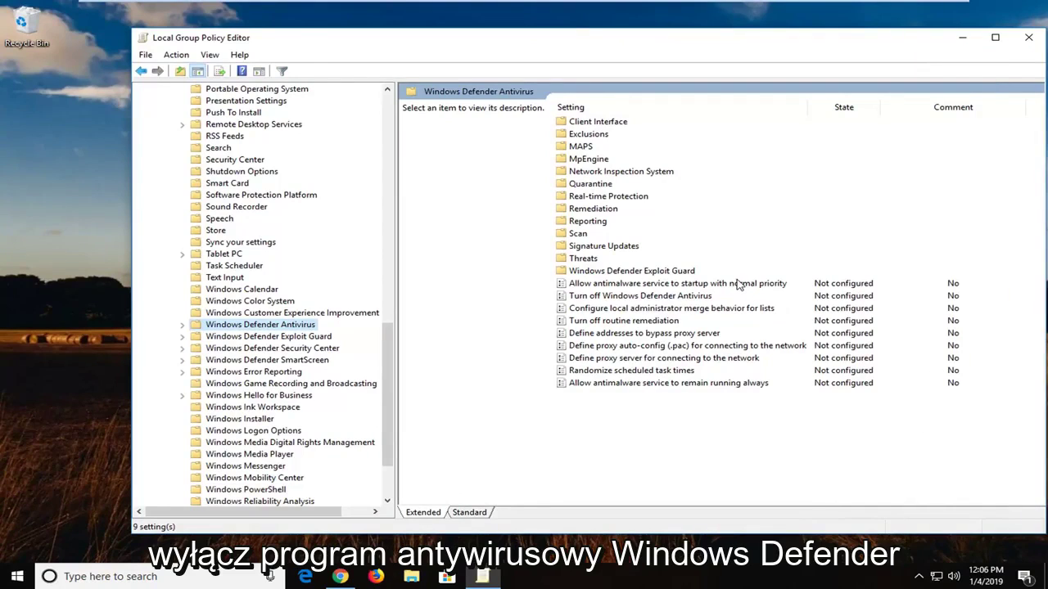
{"action": "left_click", "coordinate": [654, 298]}
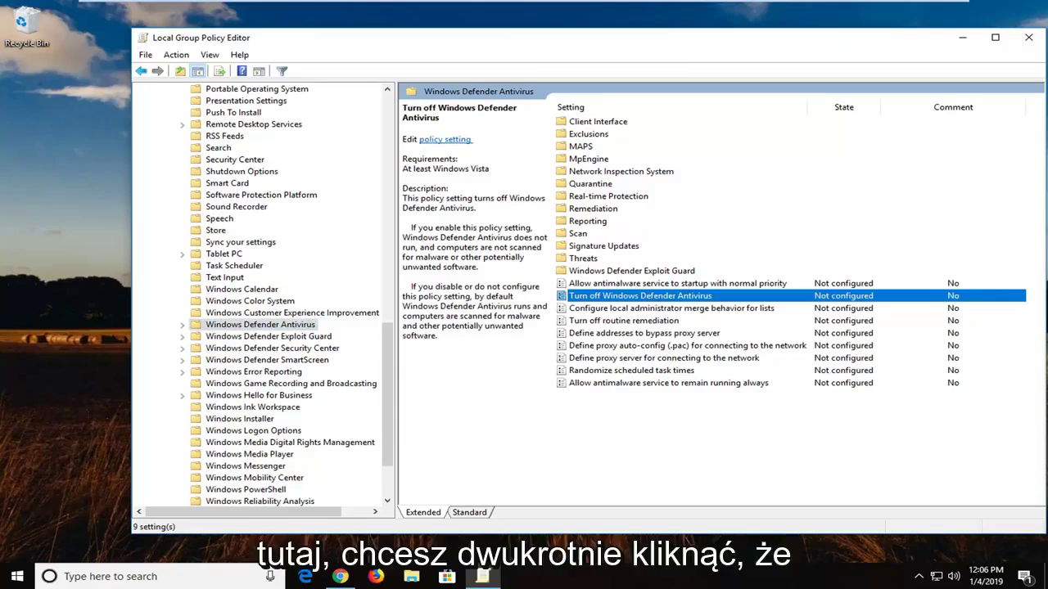
Step: Set 'Turn off Windows Defender Antivirus' to Disabled and apply it
{"action": "double_click", "coordinate": [654, 296]}
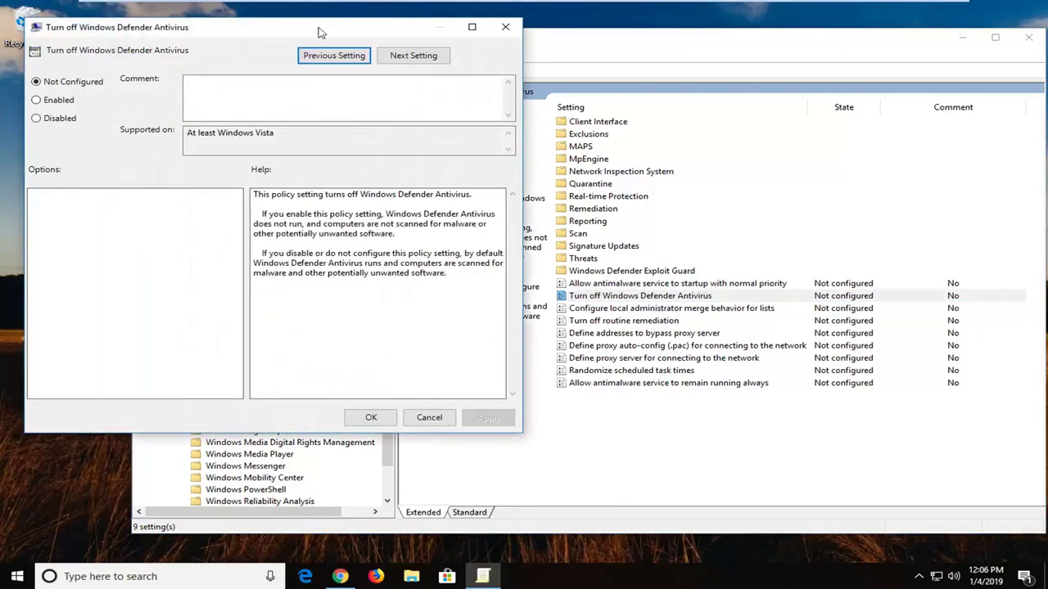
{"action": "left_click_drag", "start_coordinate": [320, 30], "coordinate": [630, 78]}
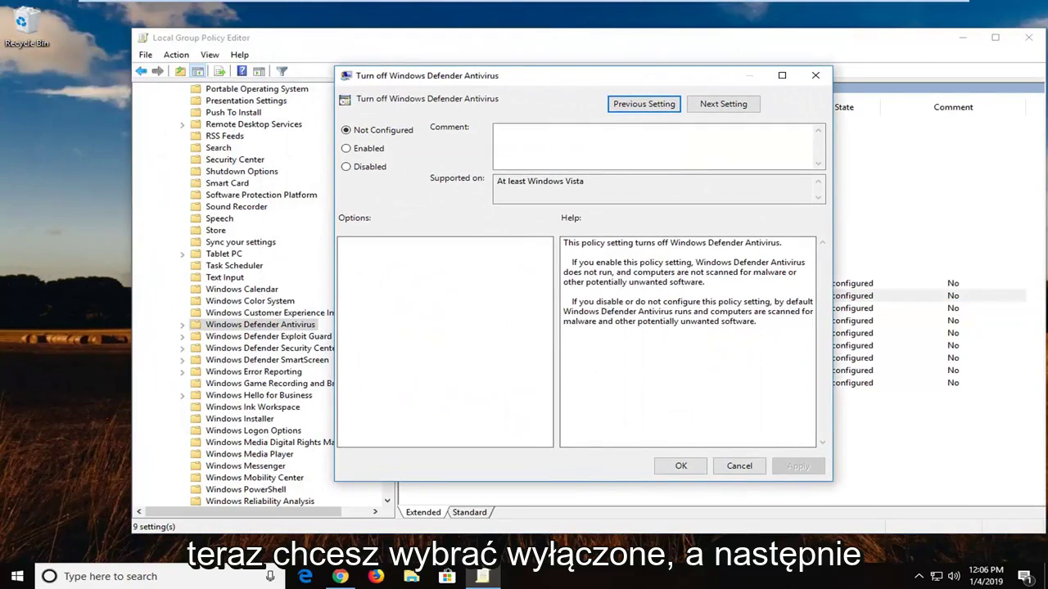
{"action": "left_click", "coordinate": [346, 166]}
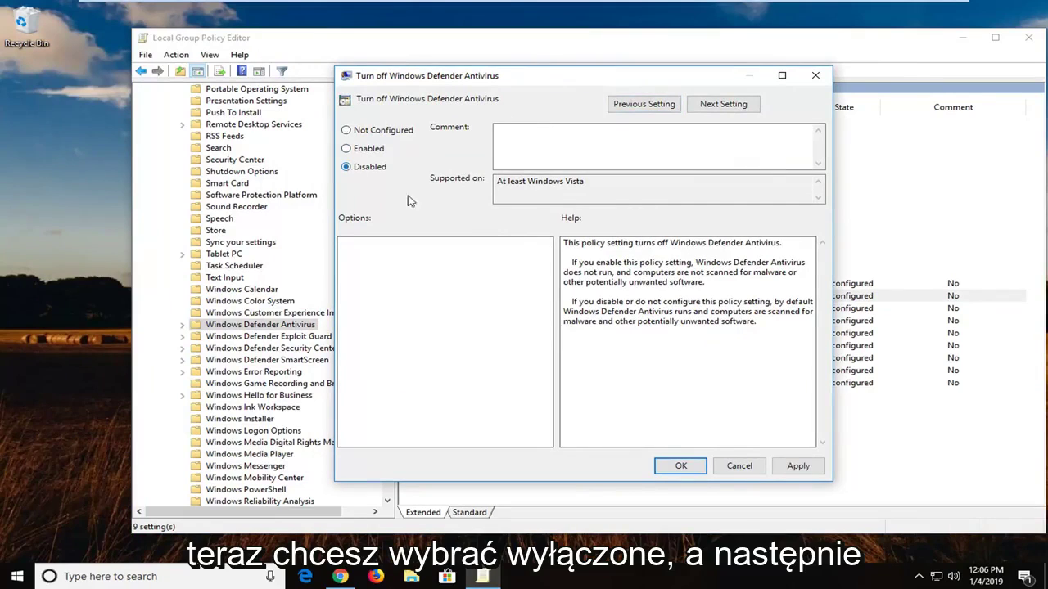
{"action": "left_click", "coordinate": [788, 467]}
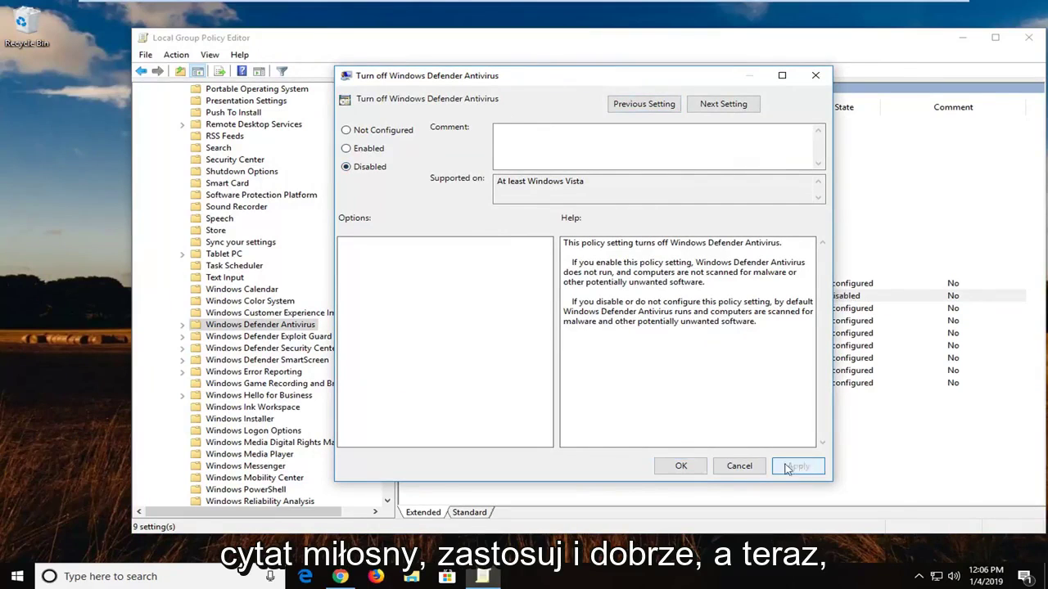
{"action": "left_click", "coordinate": [680, 466]}
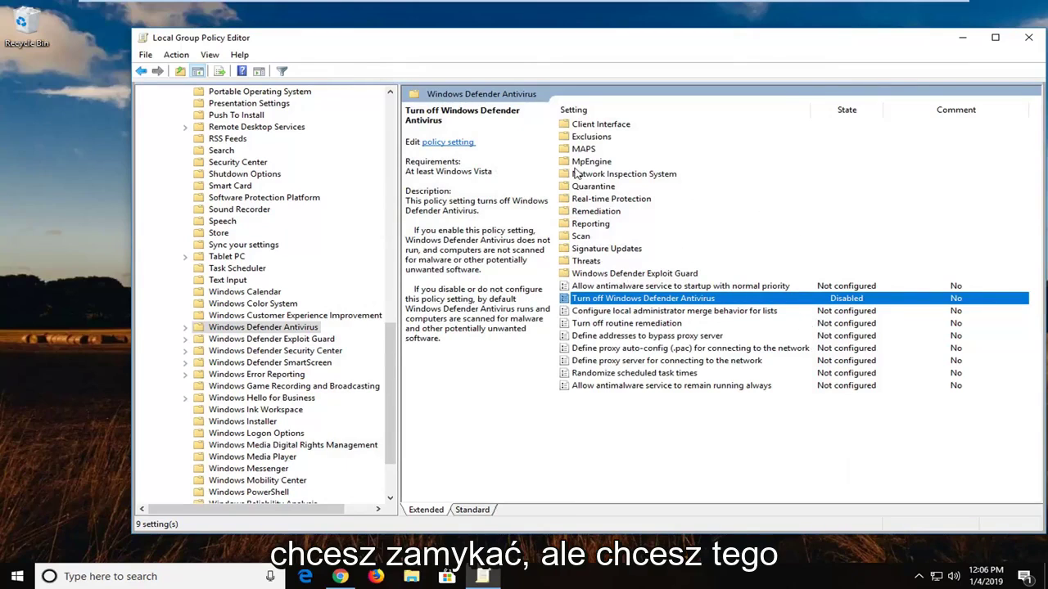
Step: In the Client Interface folder, set 'Enable headless UI mode' to Disabled and apply it
{"action": "left_click", "coordinate": [599, 128]}
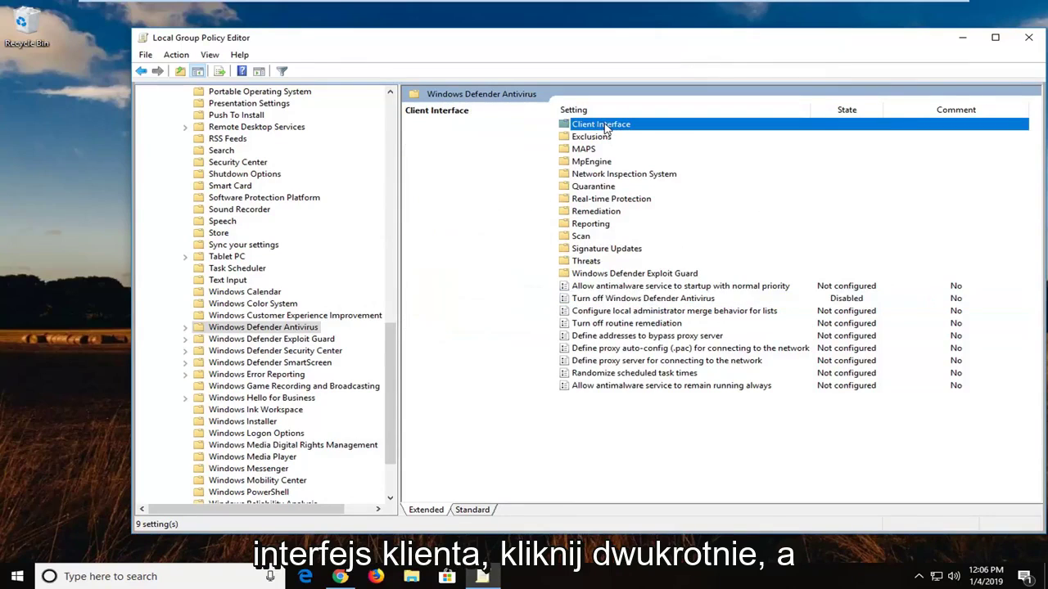
{"action": "double_click", "coordinate": [604, 127]}
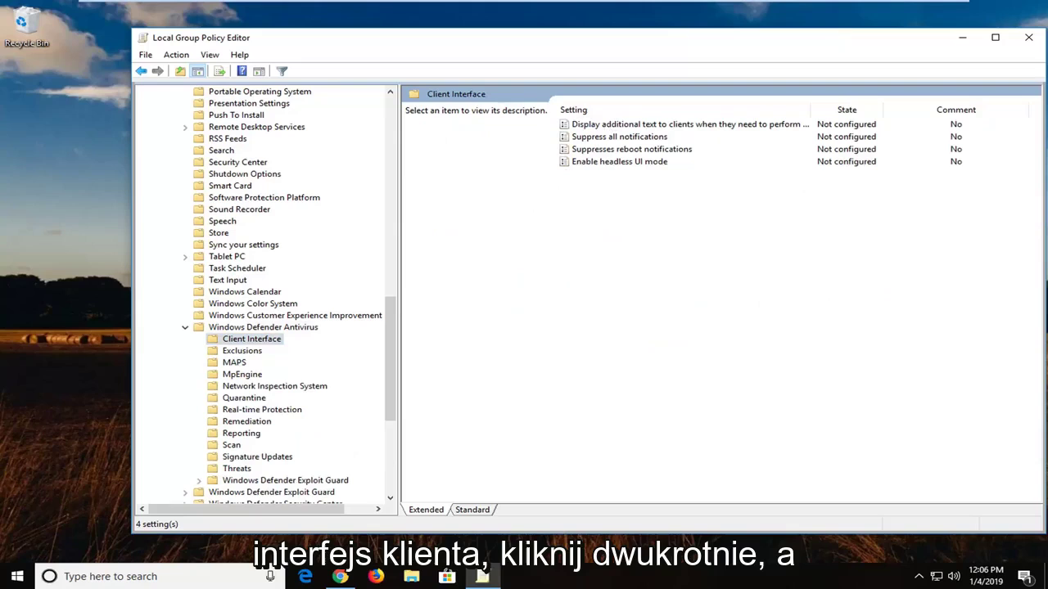
{"action": "double_click", "coordinate": [602, 164]}
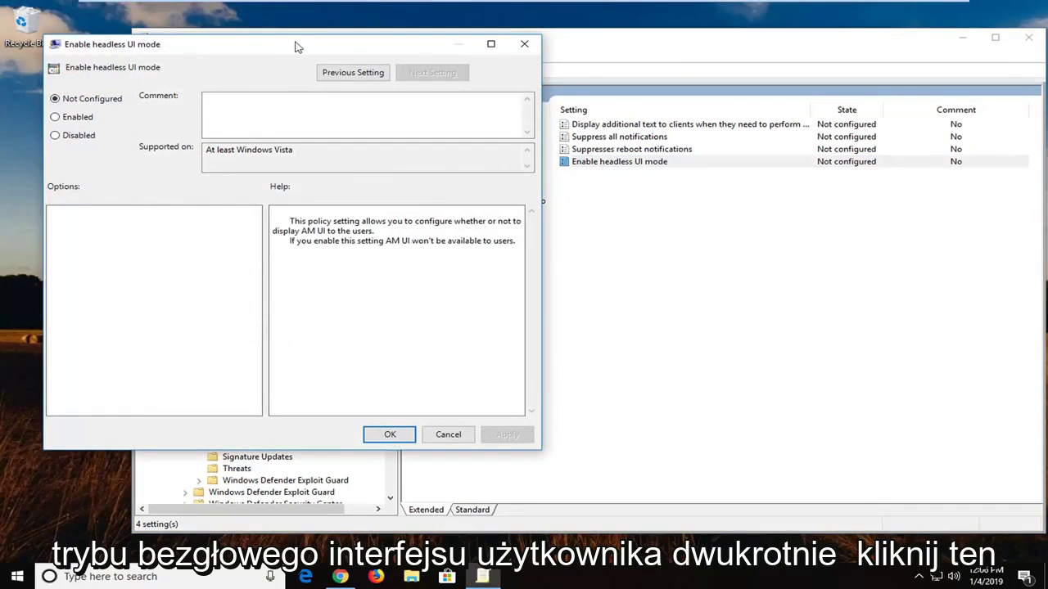
{"action": "left_click_drag", "start_coordinate": [293, 46], "coordinate": [629, 71]}
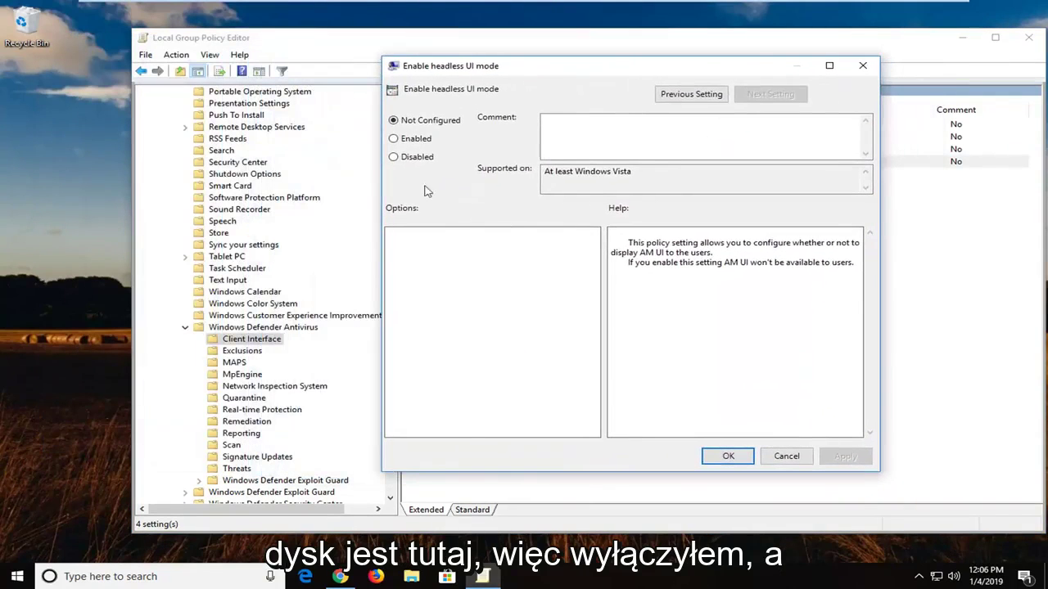
{"action": "left_click", "coordinate": [394, 157]}
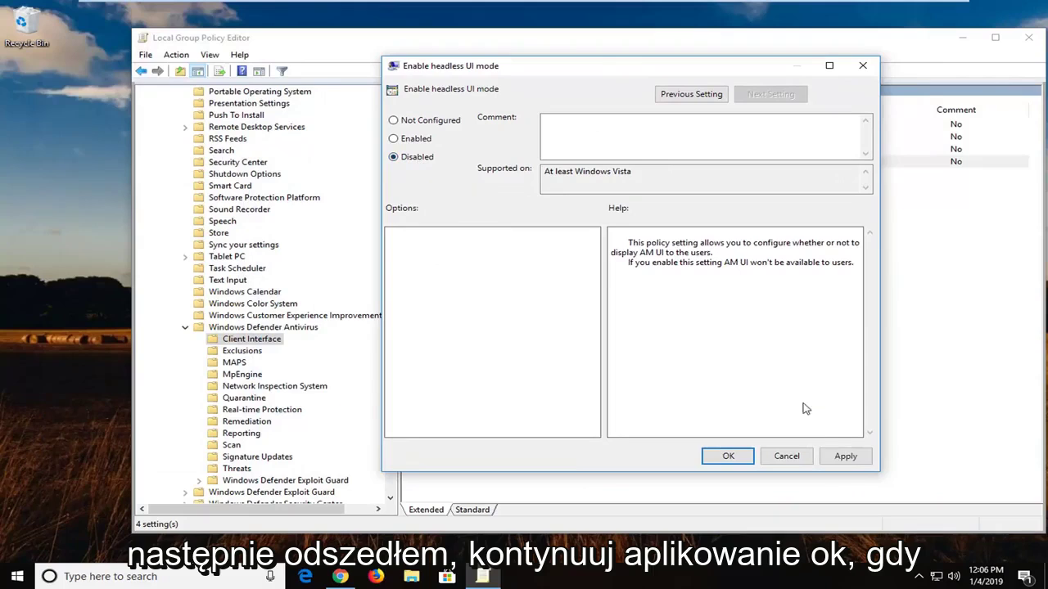
{"action": "left_click", "coordinate": [843, 456]}
{"action": "left_click", "coordinate": [727, 456]}
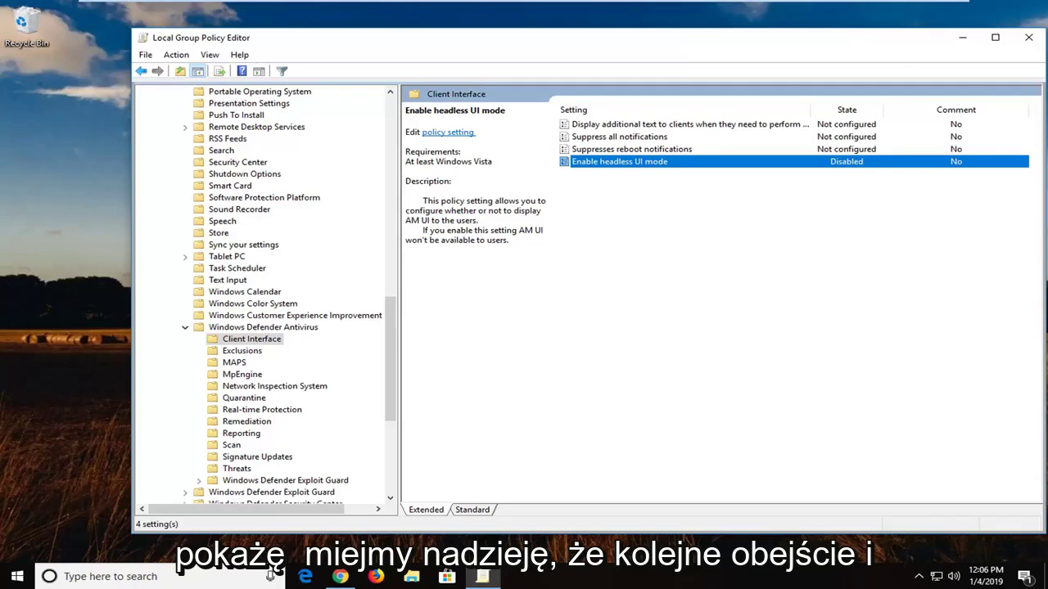
Step: Close the policy editor and run Command Prompt (cmd) as administrator from the Start menu
{"action": "left_click", "coordinate": [1028, 37]}
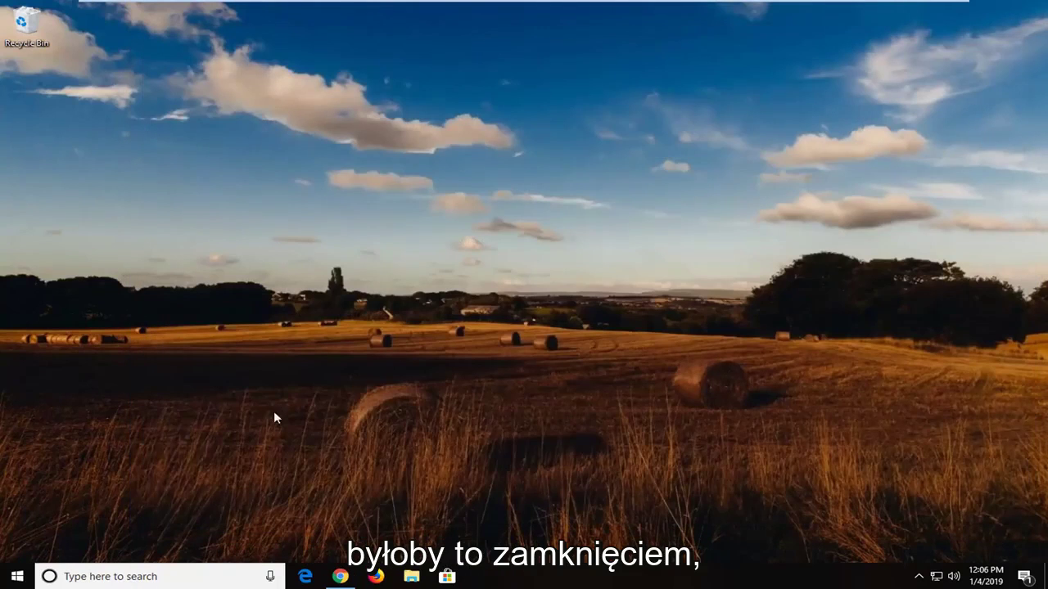
{"action": "left_click", "coordinate": [18, 577]}
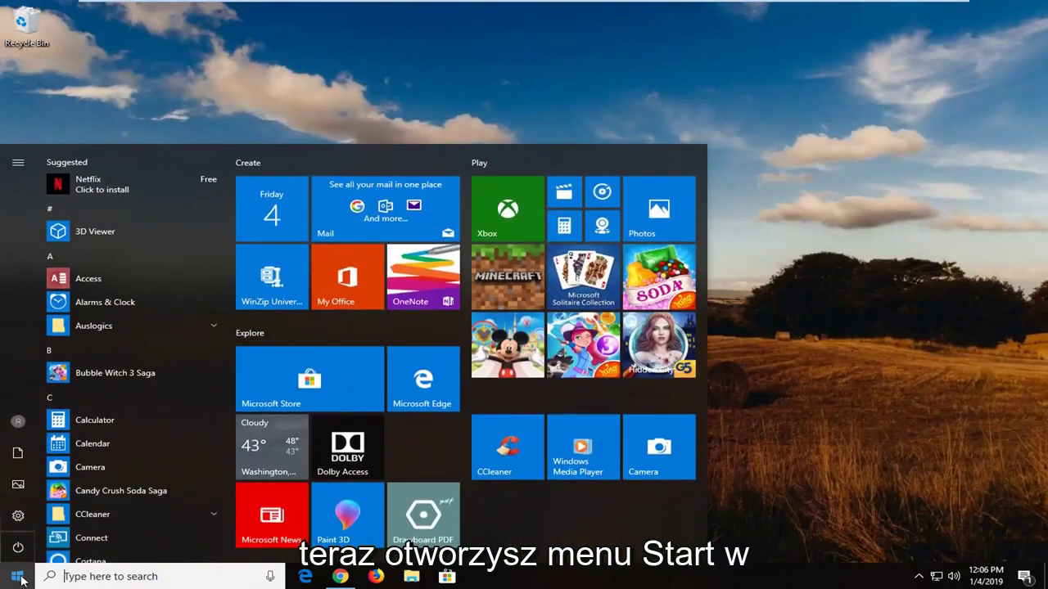
{"action": "type", "text": "cmd"}
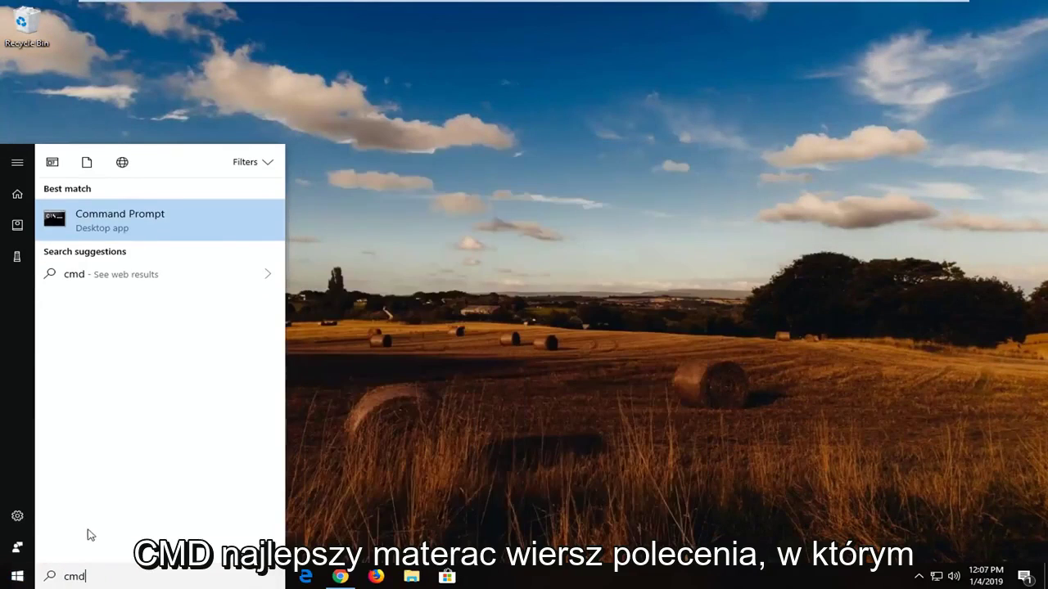
{"action": "right_click", "coordinate": [135, 215]}
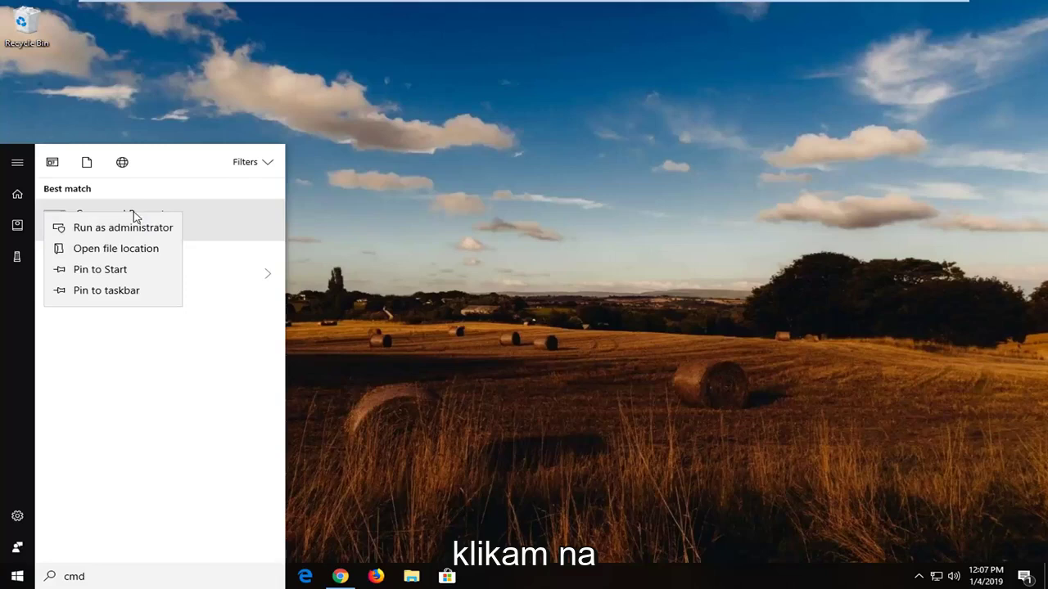
{"action": "left_click", "coordinate": [122, 229]}
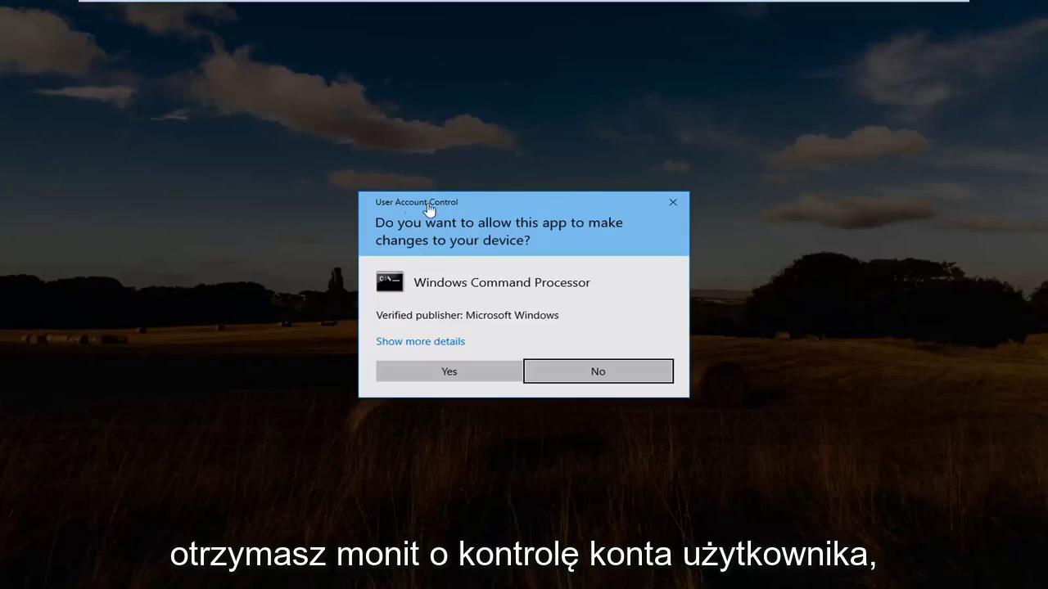
Step: Approve the UAC prompt and paste 'net user administrator /active:yes' into the elevated Command Prompt
{"action": "left_click", "coordinate": [458, 372]}
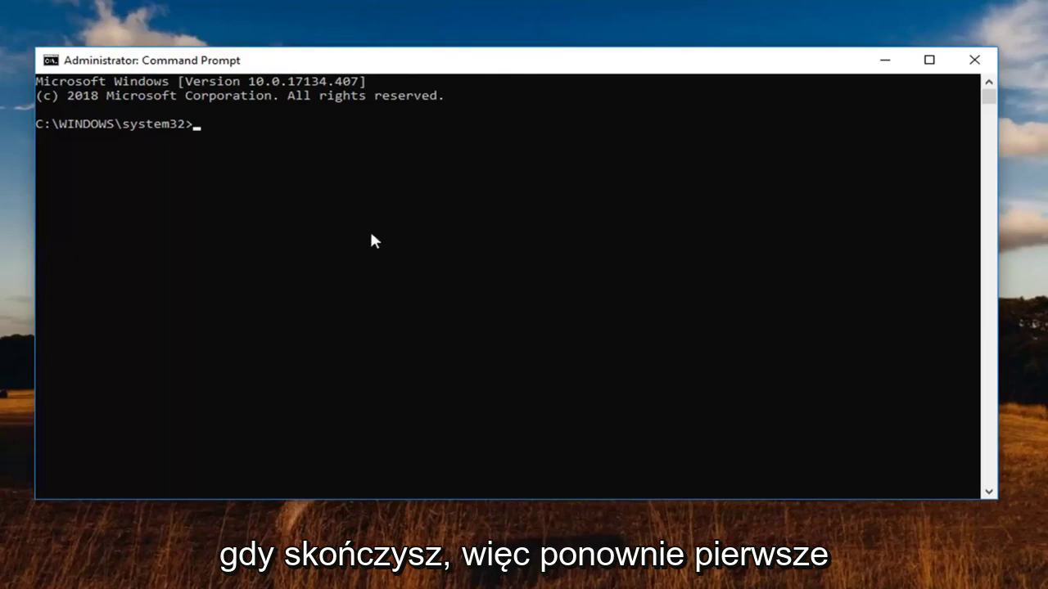
{"action": "right_click", "coordinate": [434, 64]}
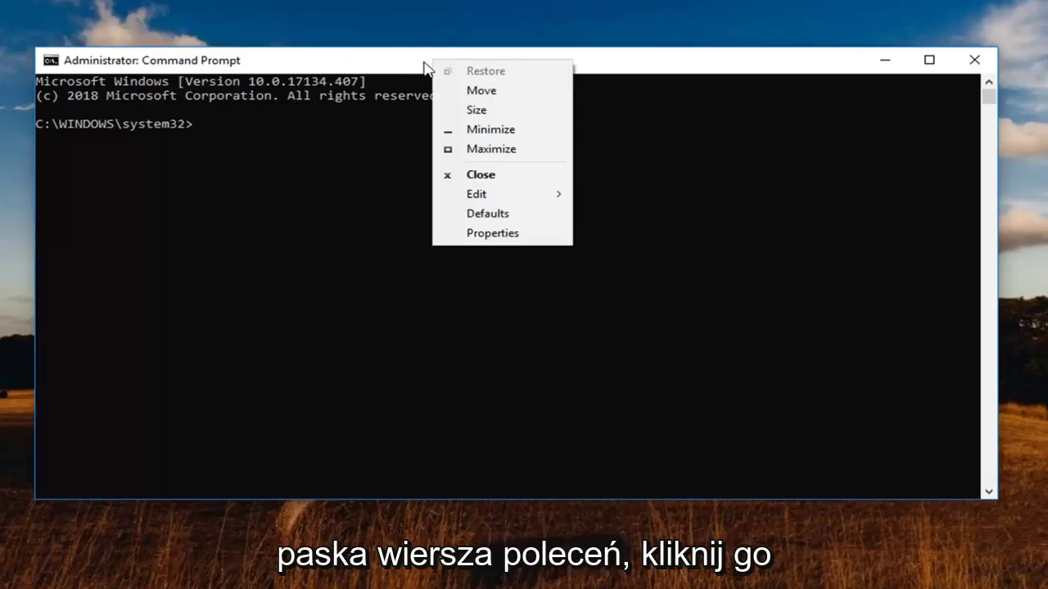
{"action": "left_click", "coordinate": [498, 201]}
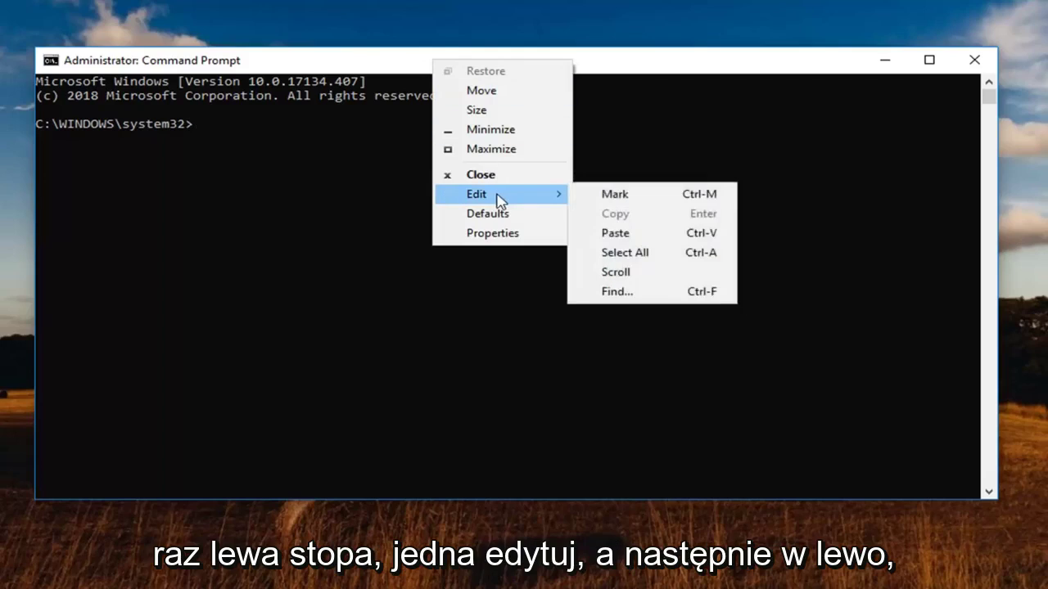
{"action": "left_click", "coordinate": [616, 235]}
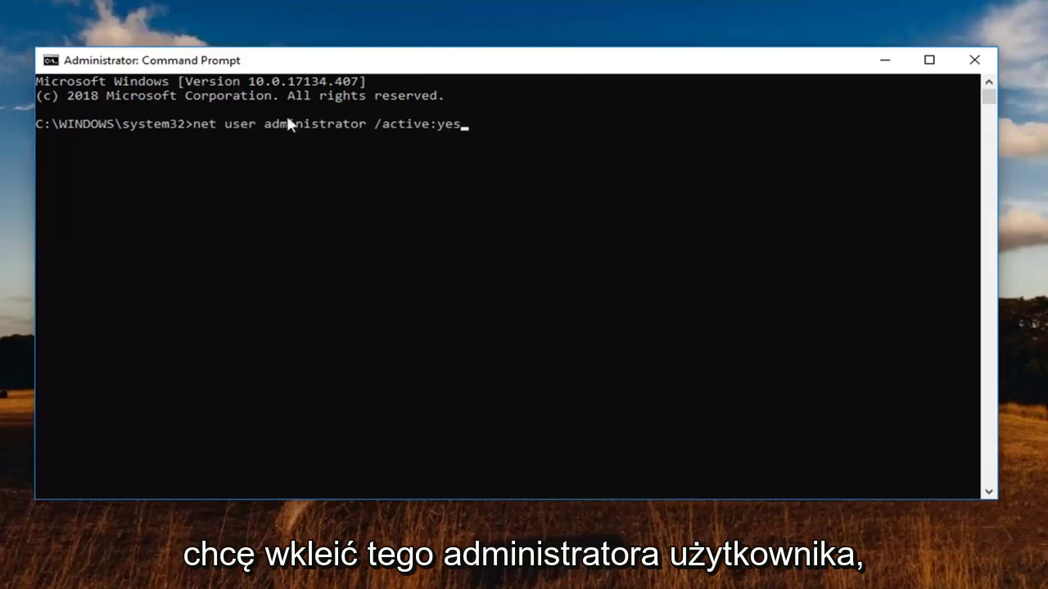
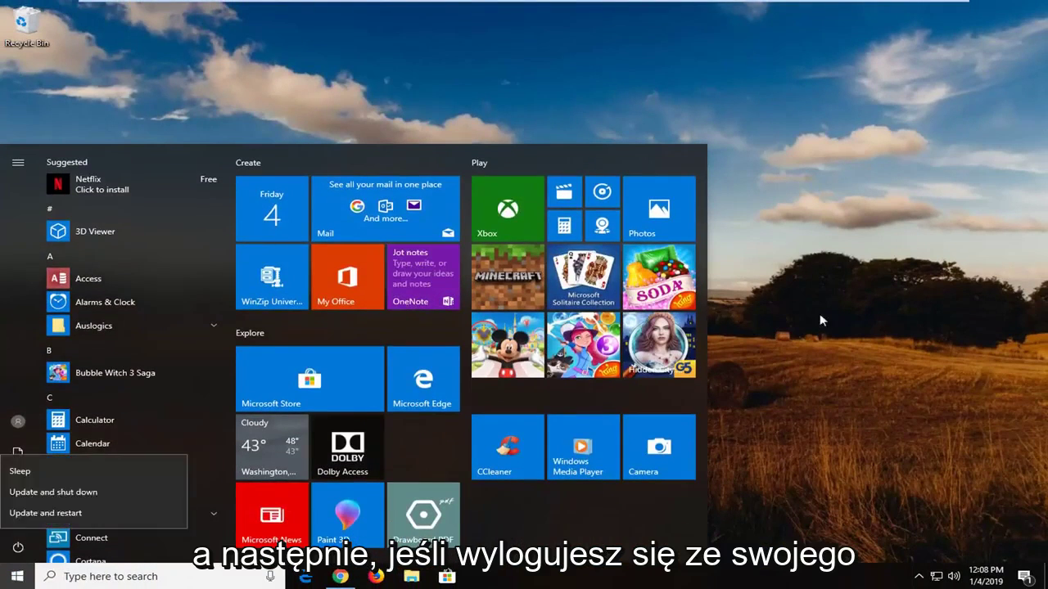
Step: Close the power flyout and the Start menu to return to the empty desktop
{"action": "key", "text": "Escape"}
{"action": "left_click", "coordinate": [491, 134]}
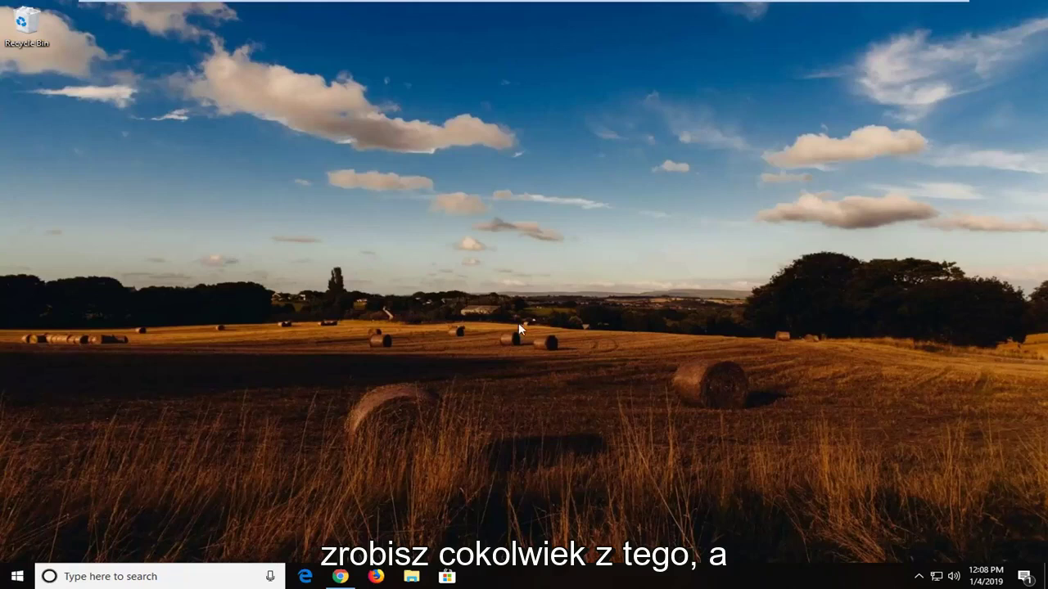
Step: Launch Command Prompt as administrator via Start search 'cmd', approving UAC, and move it right
{"action": "left_click", "coordinate": [16, 577]}
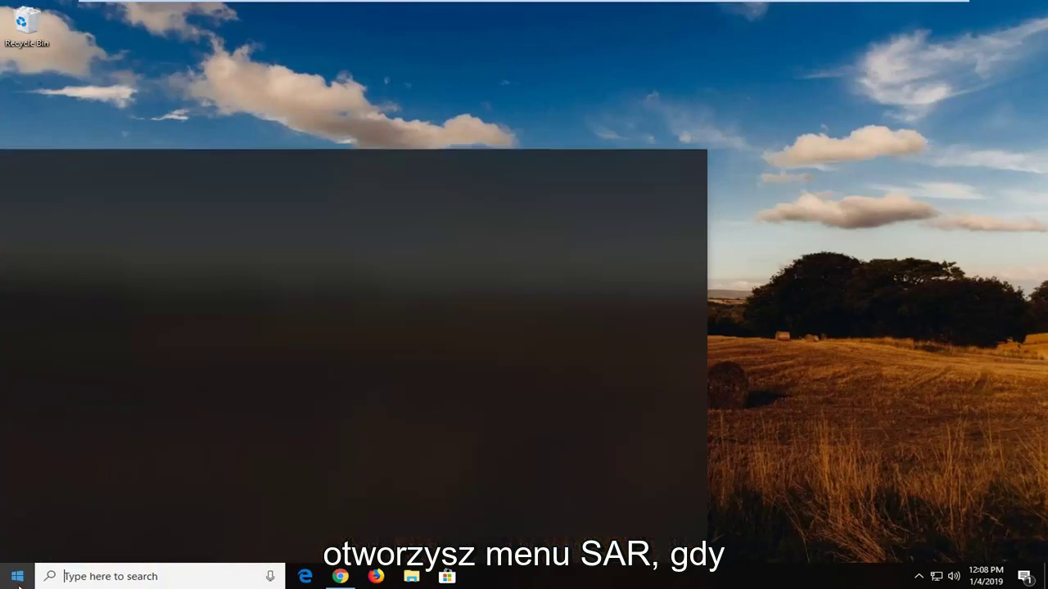
{"action": "type", "text": "cmd"}
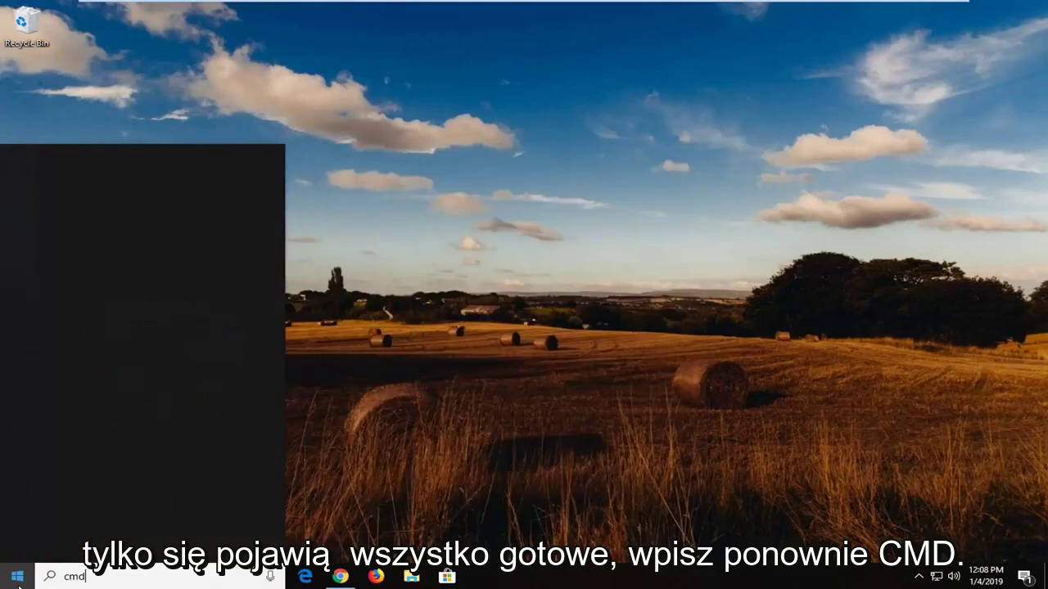
{"action": "right_click", "coordinate": [106, 222]}
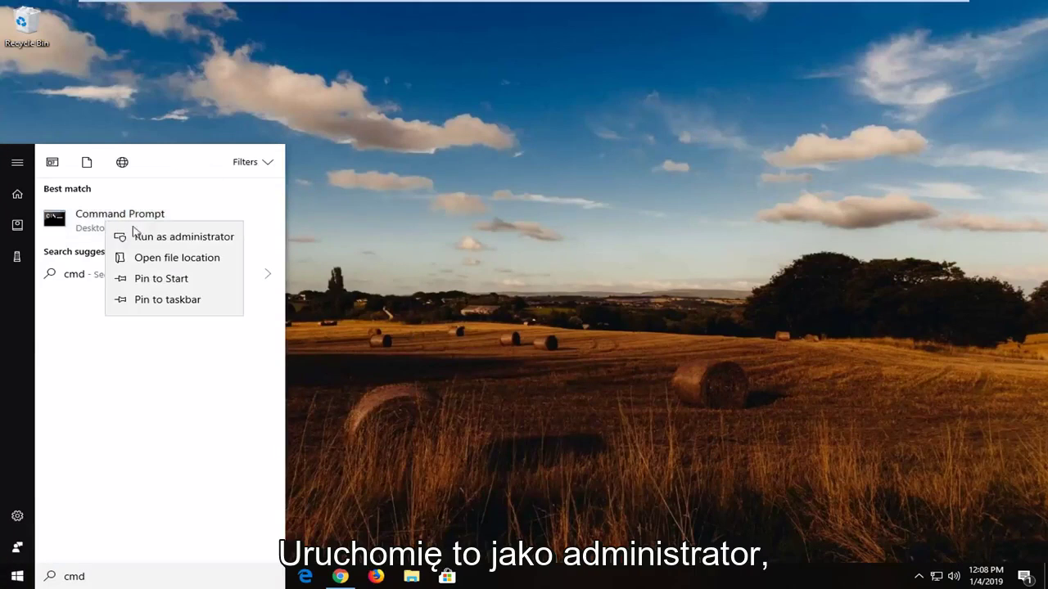
{"action": "left_click", "coordinate": [144, 238]}
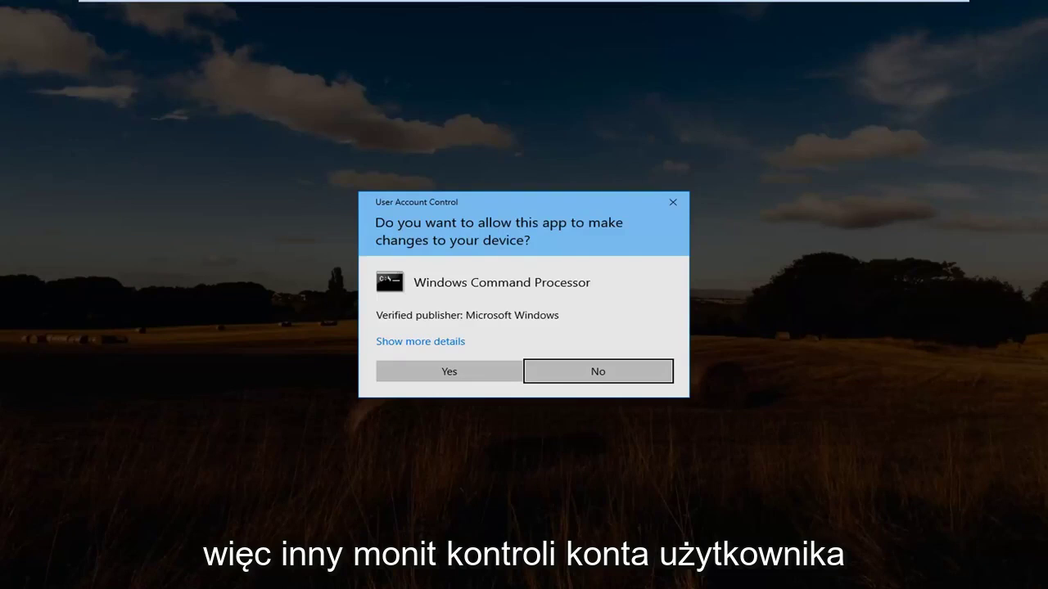
{"action": "left_click", "coordinate": [464, 372]}
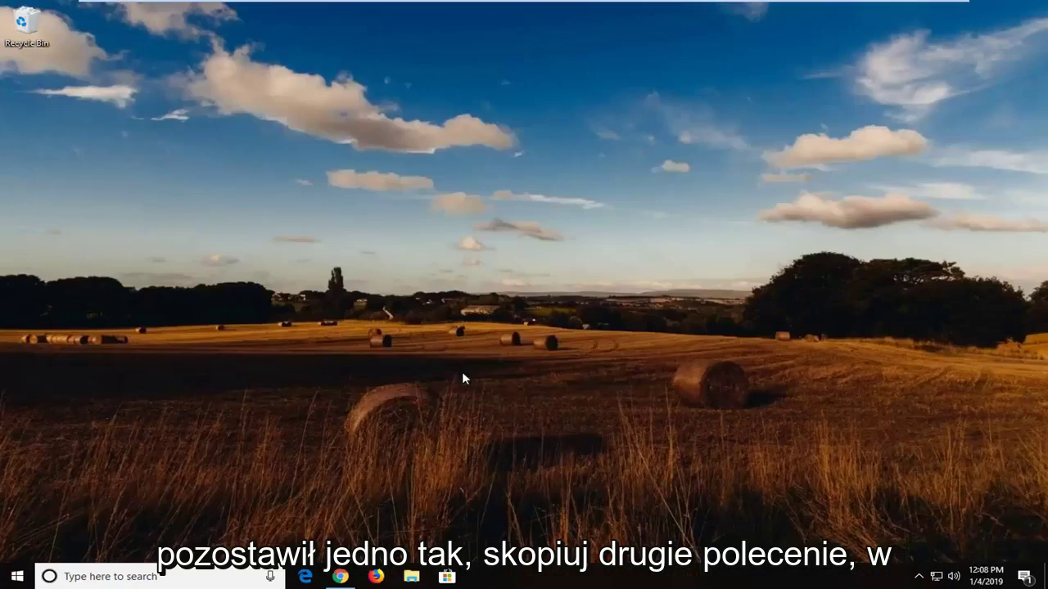
{"action": "left_click_drag", "start_coordinate": [398, 82], "coordinate": [471, 98]}
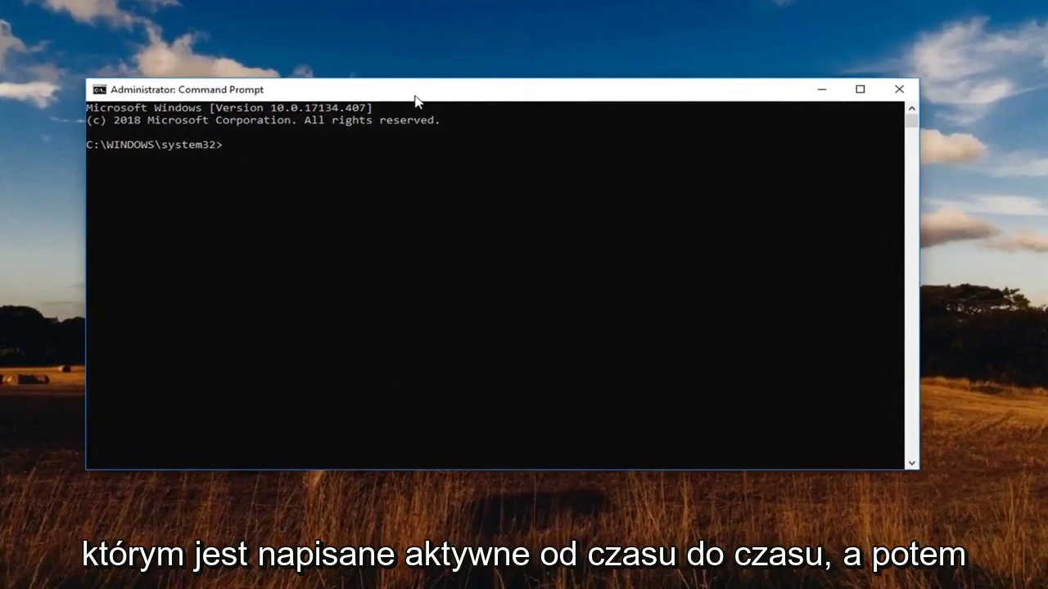
Step: Paste and run 'net user administrator /active:no' from the title-bar Edit menu
{"action": "right_click", "coordinate": [417, 97]}
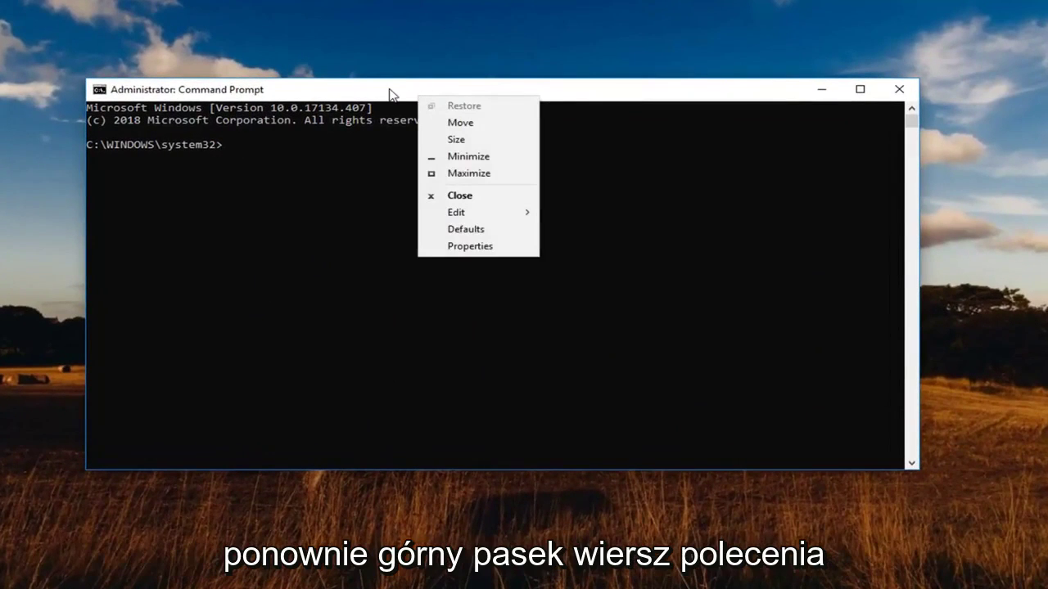
{"action": "mouse_move", "coordinate": [464, 214]}
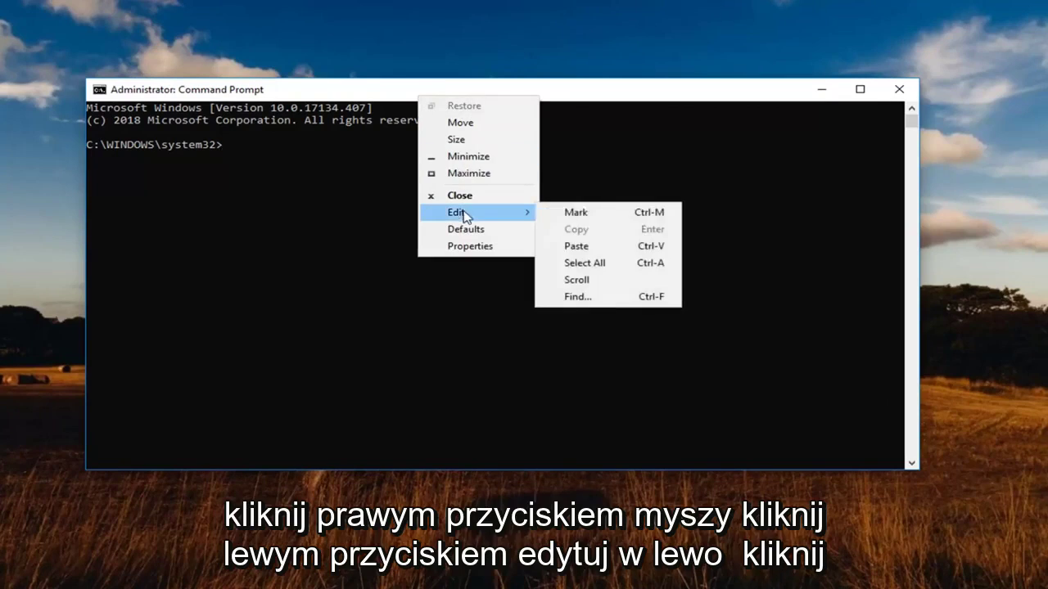
{"action": "left_click", "coordinate": [589, 244]}
{"action": "key", "text": "Return"}
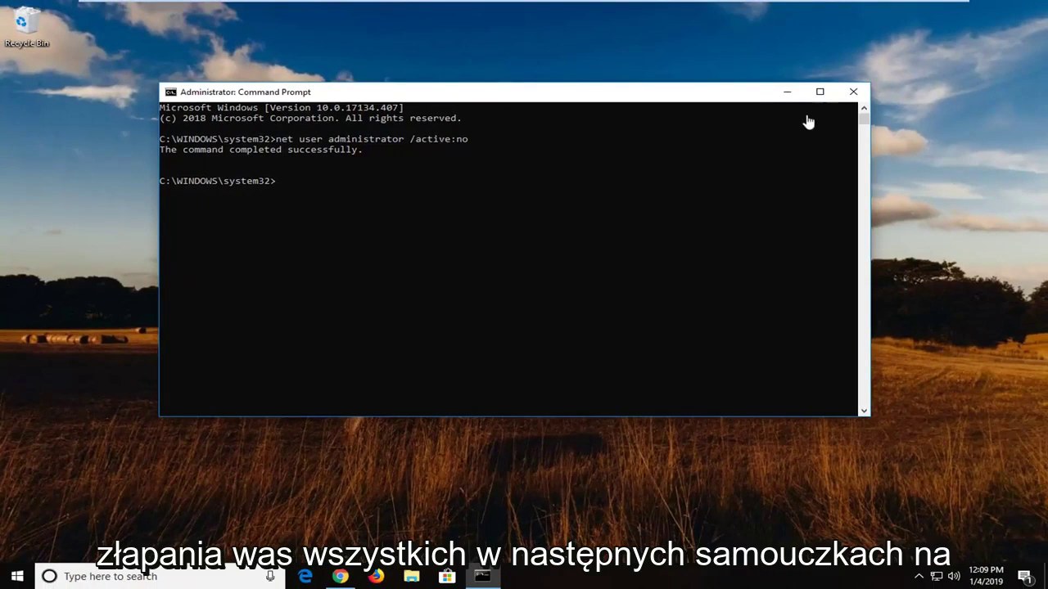
Step: Close the elevated Command Prompt window
{"action": "left_click", "coordinate": [854, 92]}
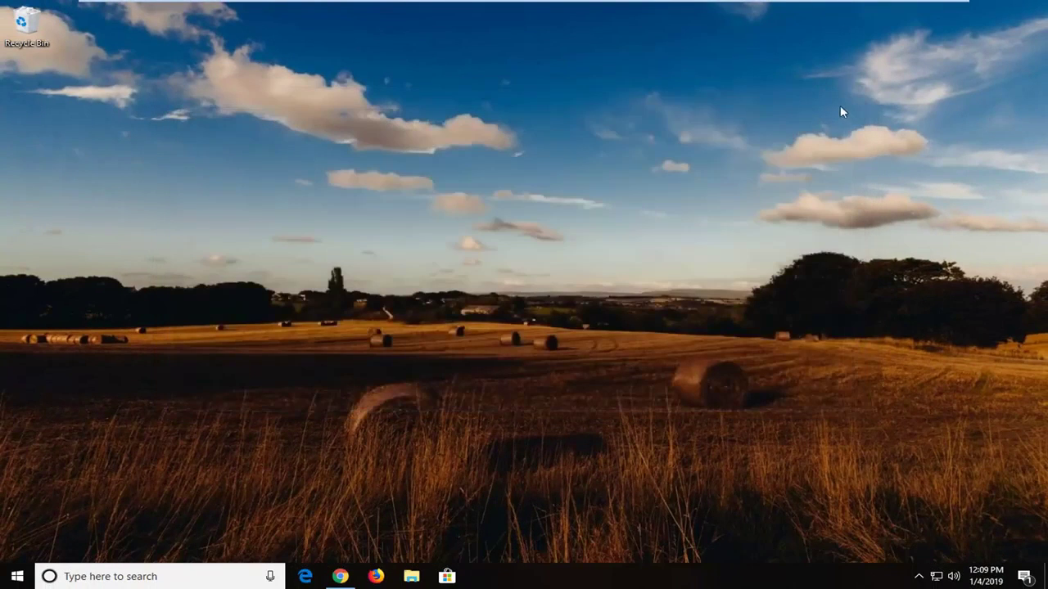